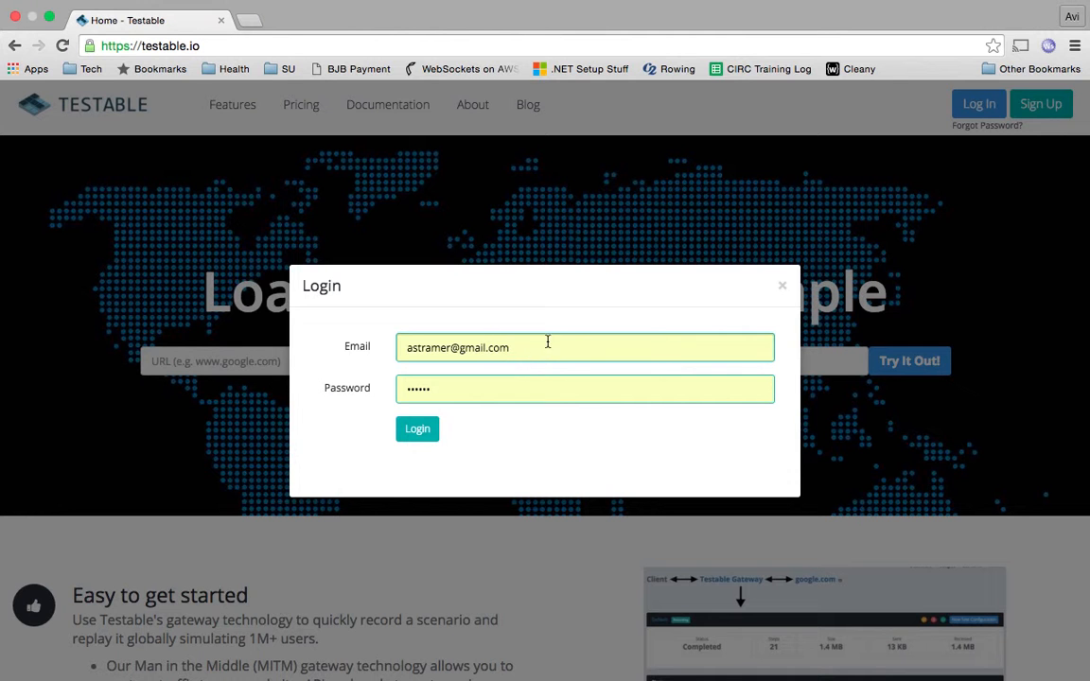
left_click(784, 287)
left_click(1033, 114)
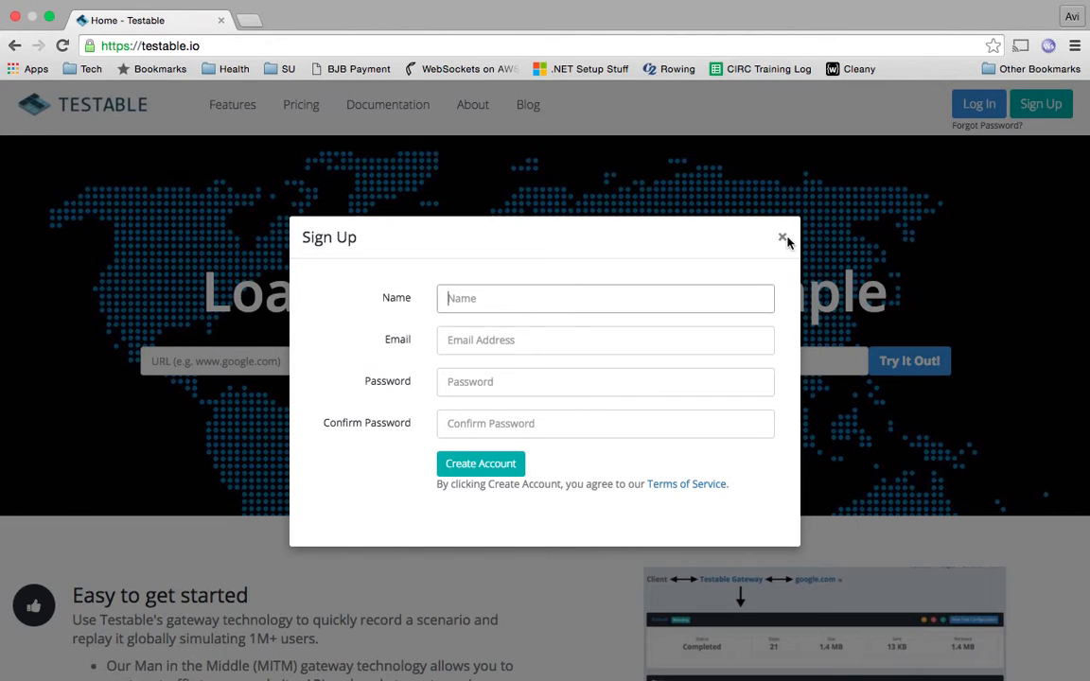
left_click(785, 240)
- Log in to the existing account with the prefilled credentials
left_click(961, 110)
left_click(414, 431)
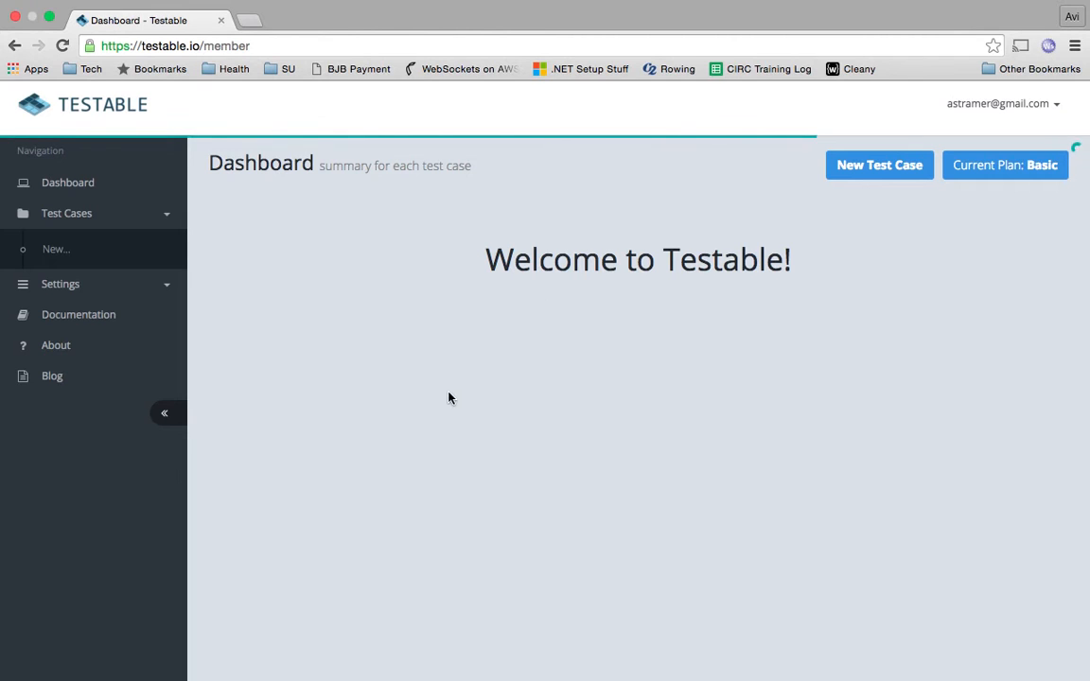
- Create a new test case named Google with google.com as the URL to test, and continue to the scenario stage
left_click(873, 170)
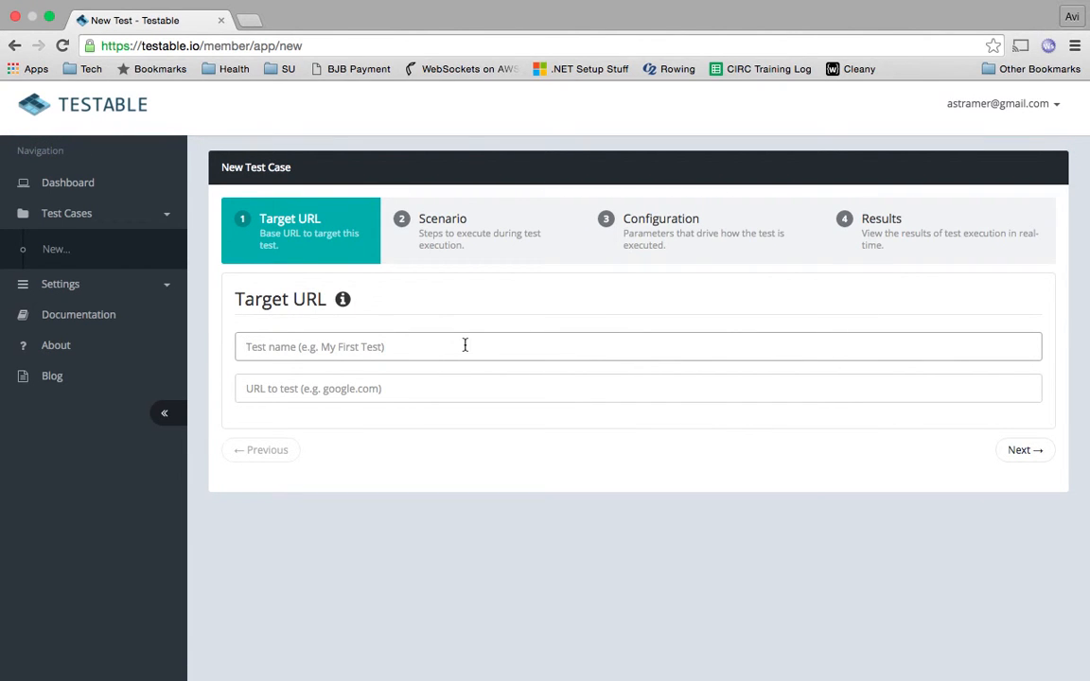
left_click(465, 345)
type("Google")
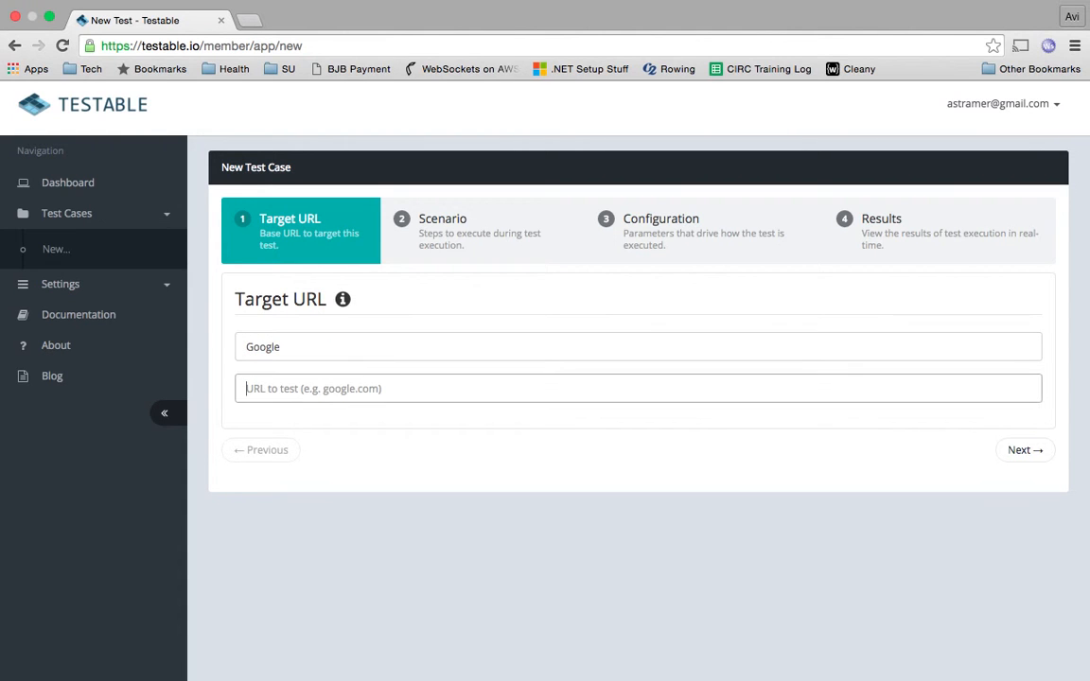
type("google.com")
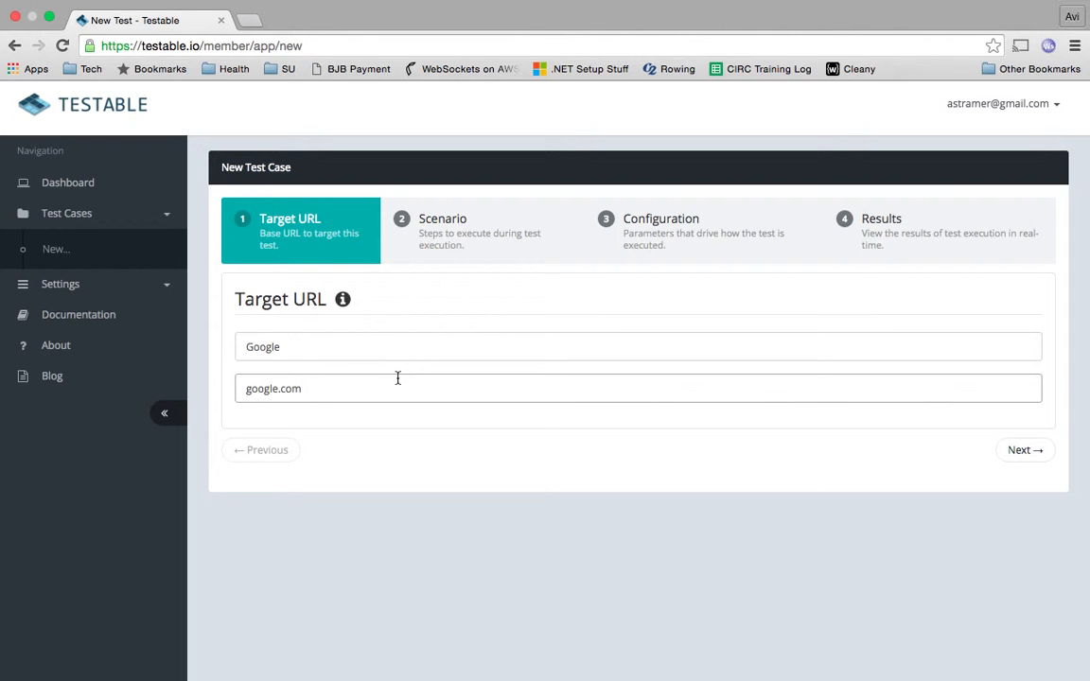
left_click(1026, 452)
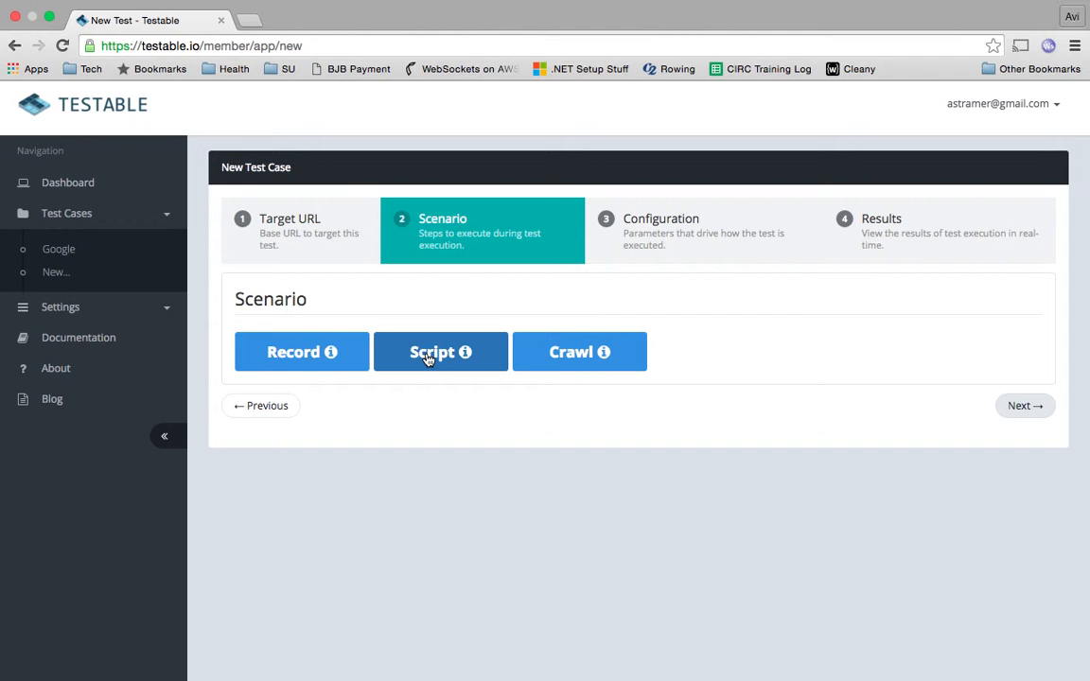
- Start a recorded scenario, load google.com through the Testable Gateway, and return to the test case
left_click(289, 348)
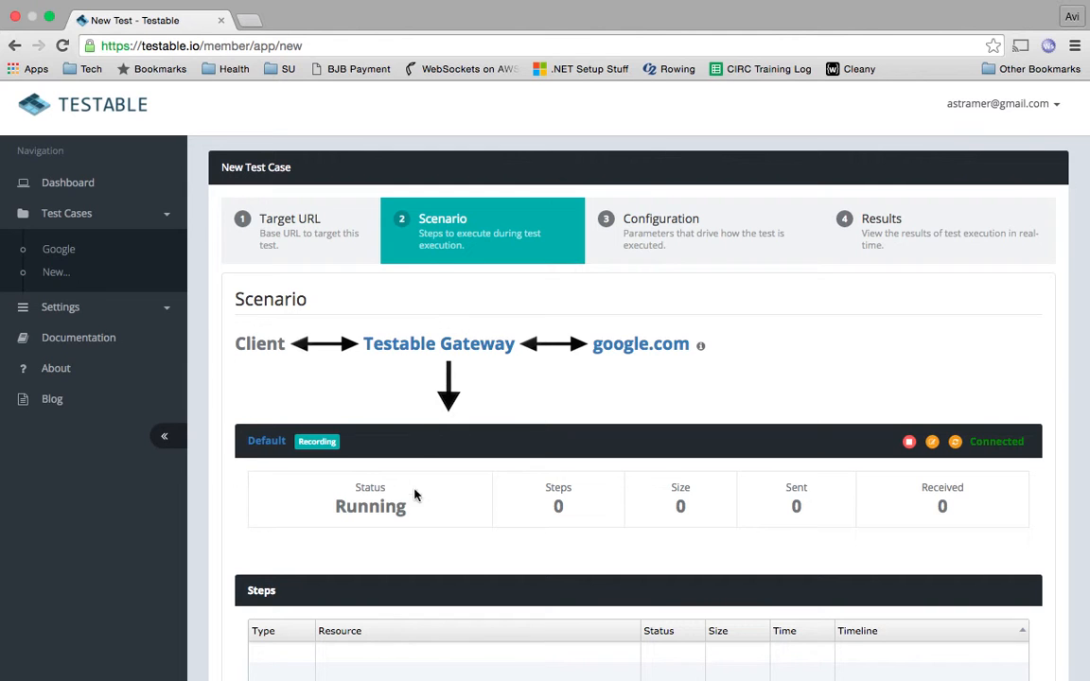
left_click(464, 352)
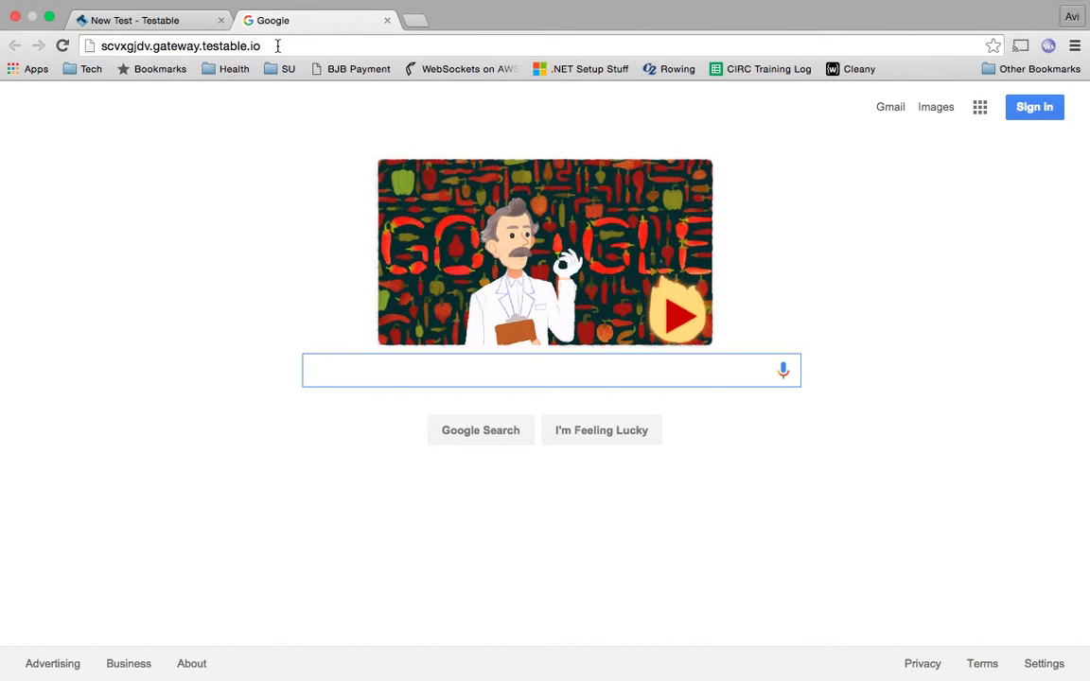
left_click(140, 20)
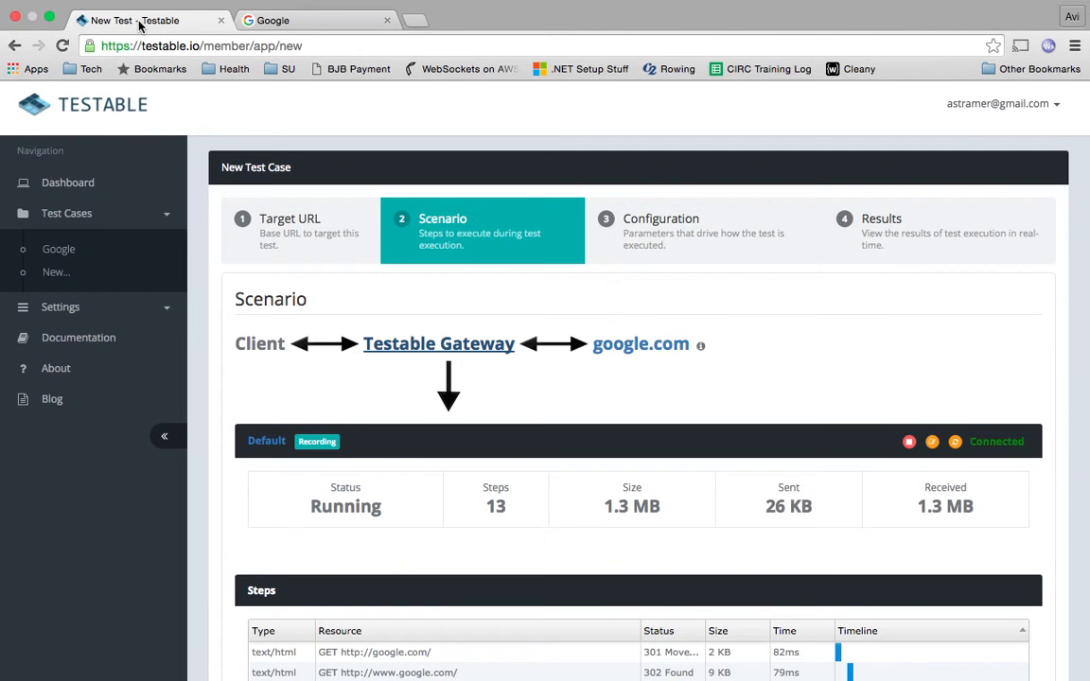
scroll(205, 375, "down", 3)
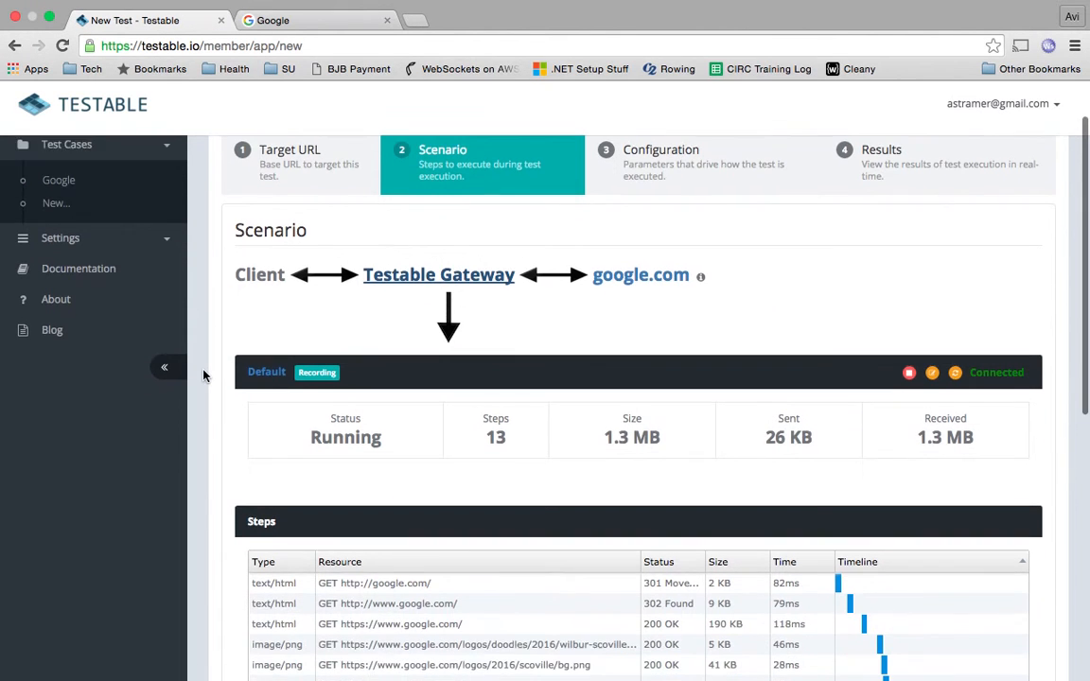
scroll(203, 375, "down", 5)
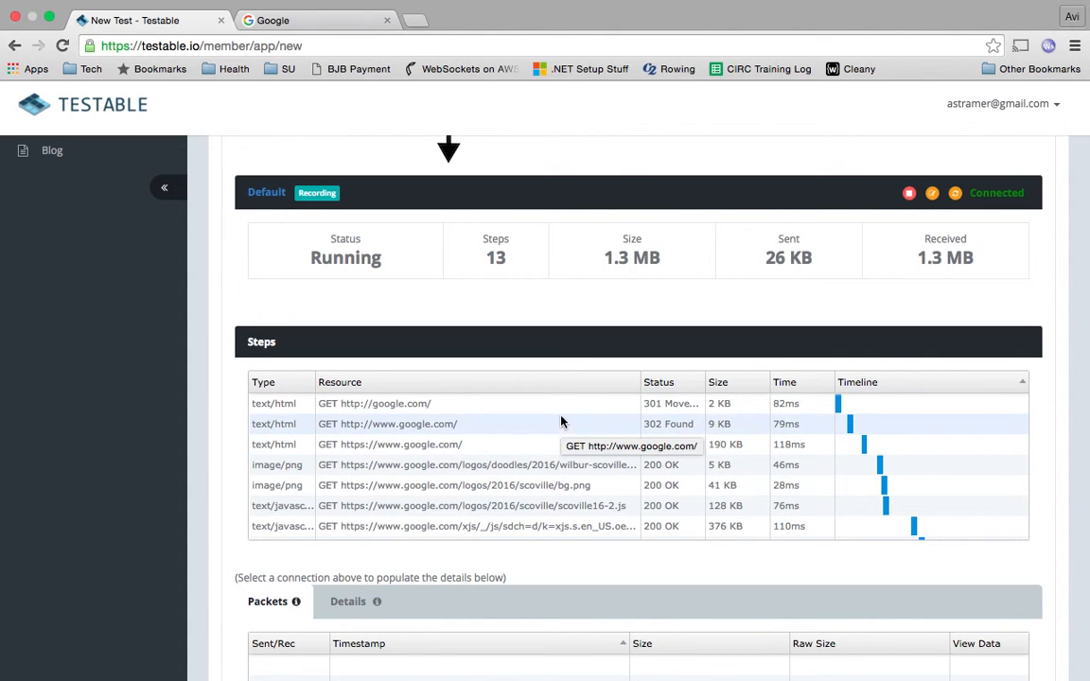
scroll(568, 434, "down", 10)
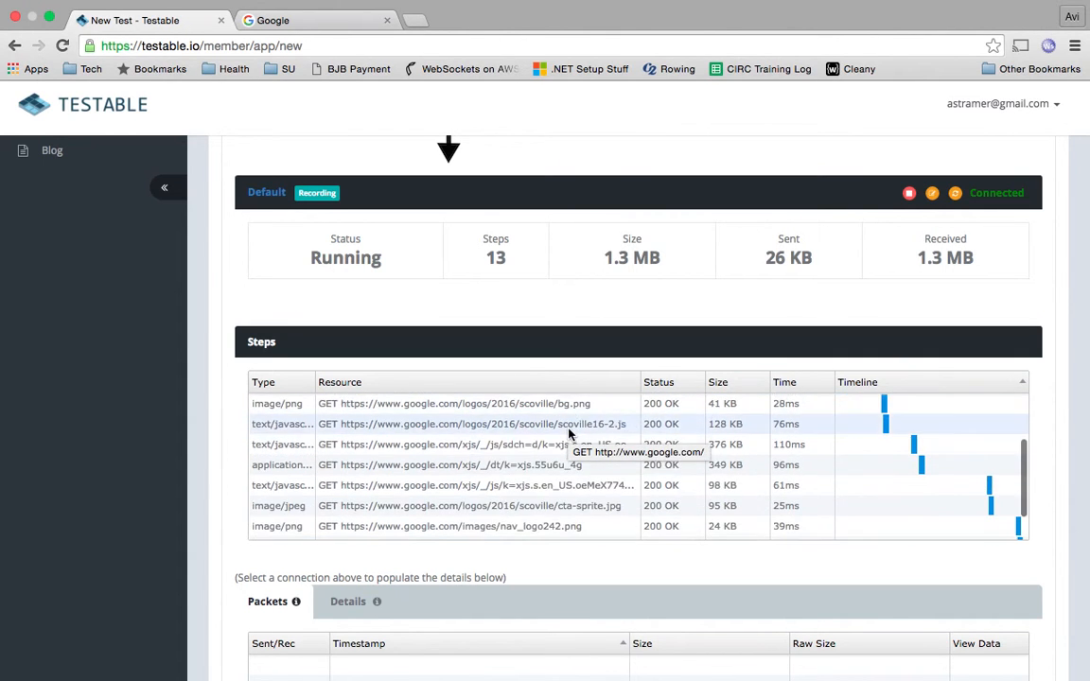
scroll(569, 434, "up", 10)
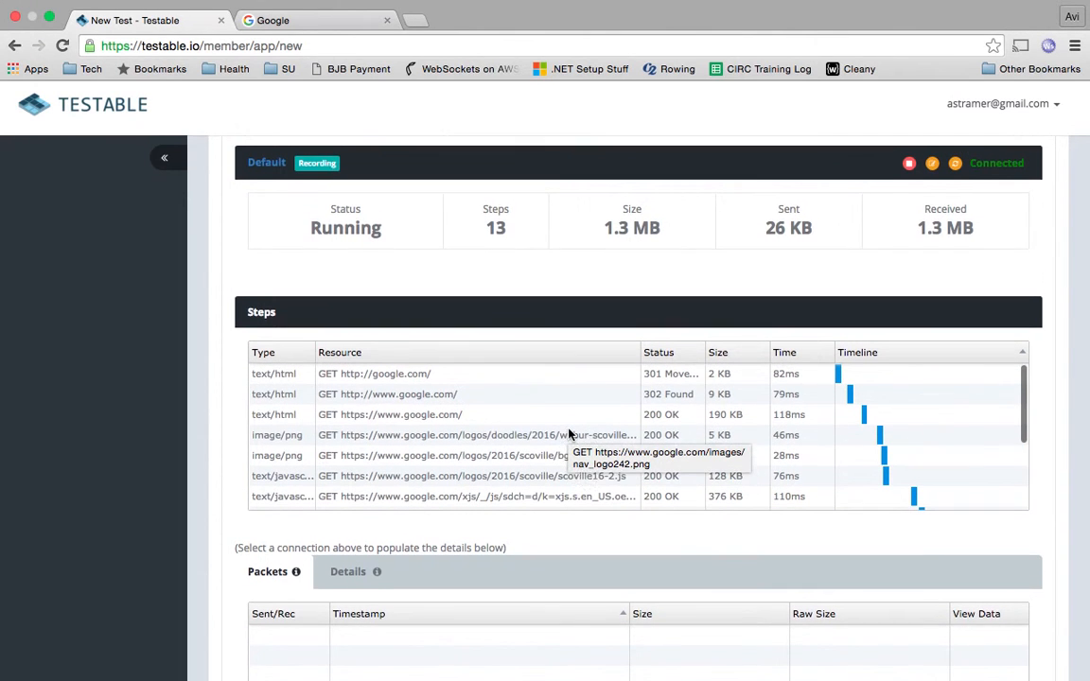
left_click(436, 378)
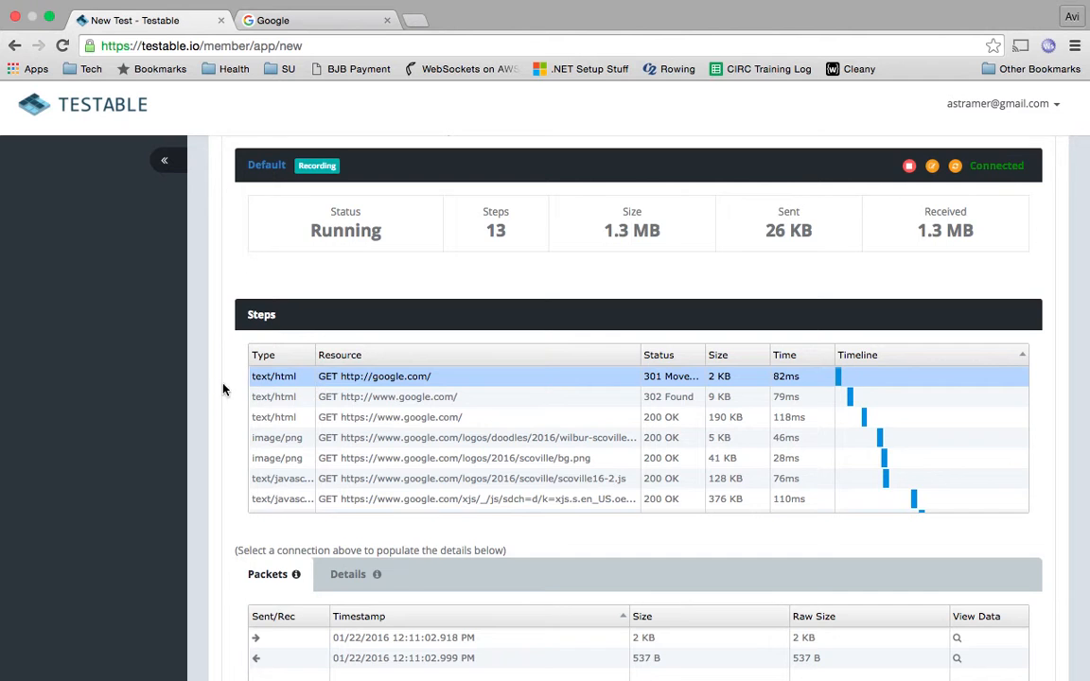
scroll(201, 396, "down", 3)
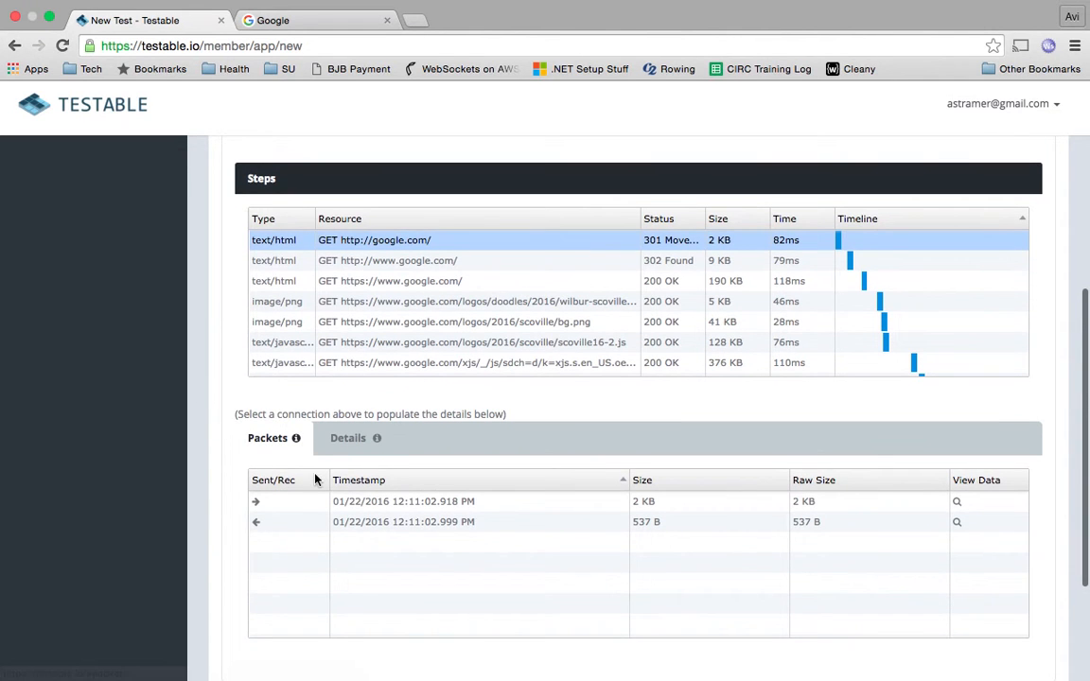
left_click(348, 452)
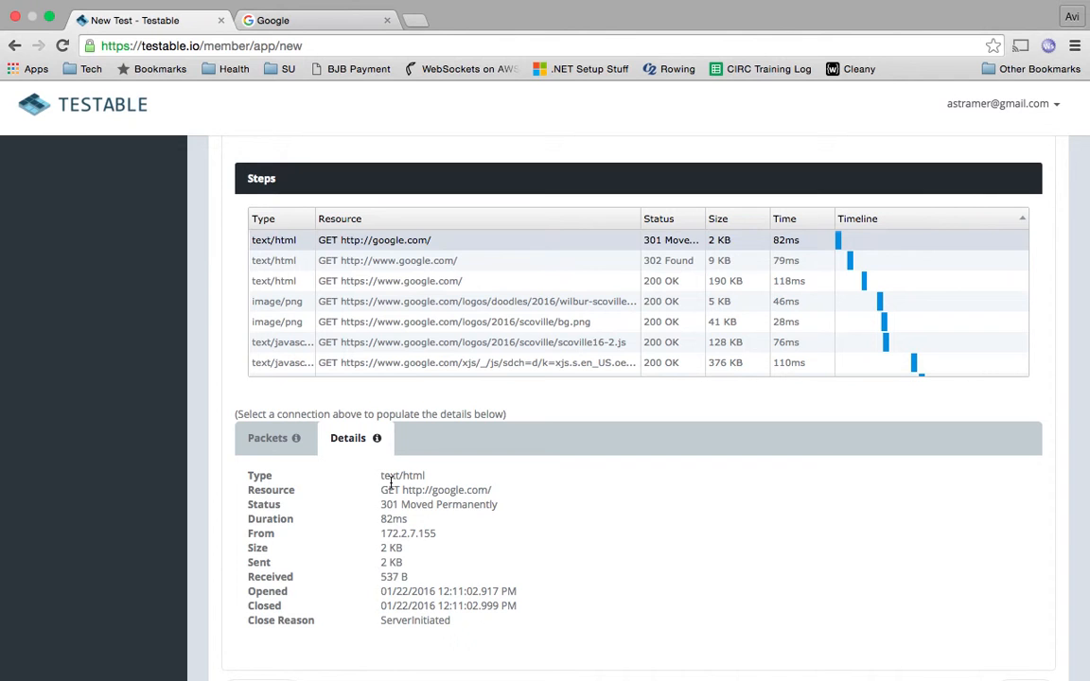
left_click(268, 440)
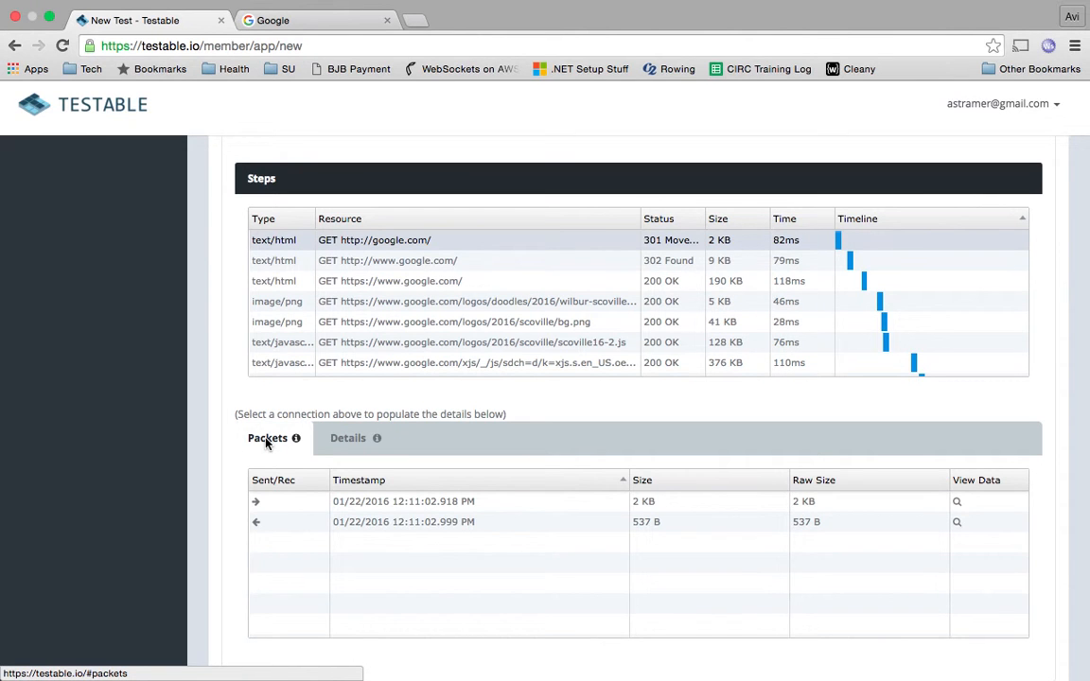
left_click(396, 509)
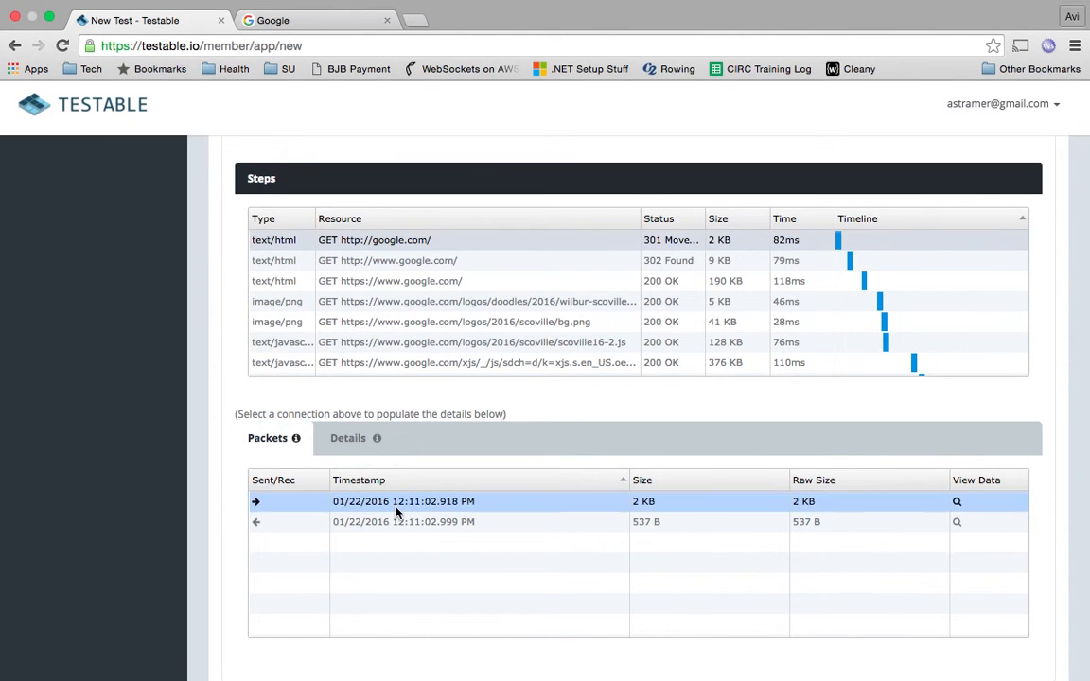
scroll(434, 234, "down", 10)
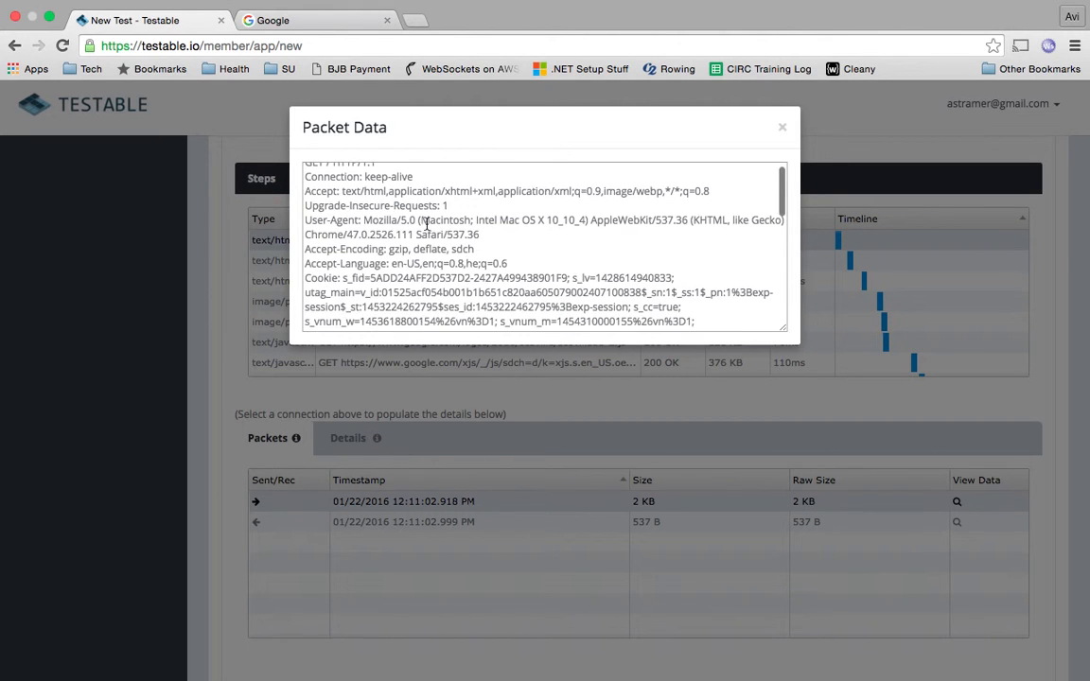
scroll(427, 225, "up", 10)
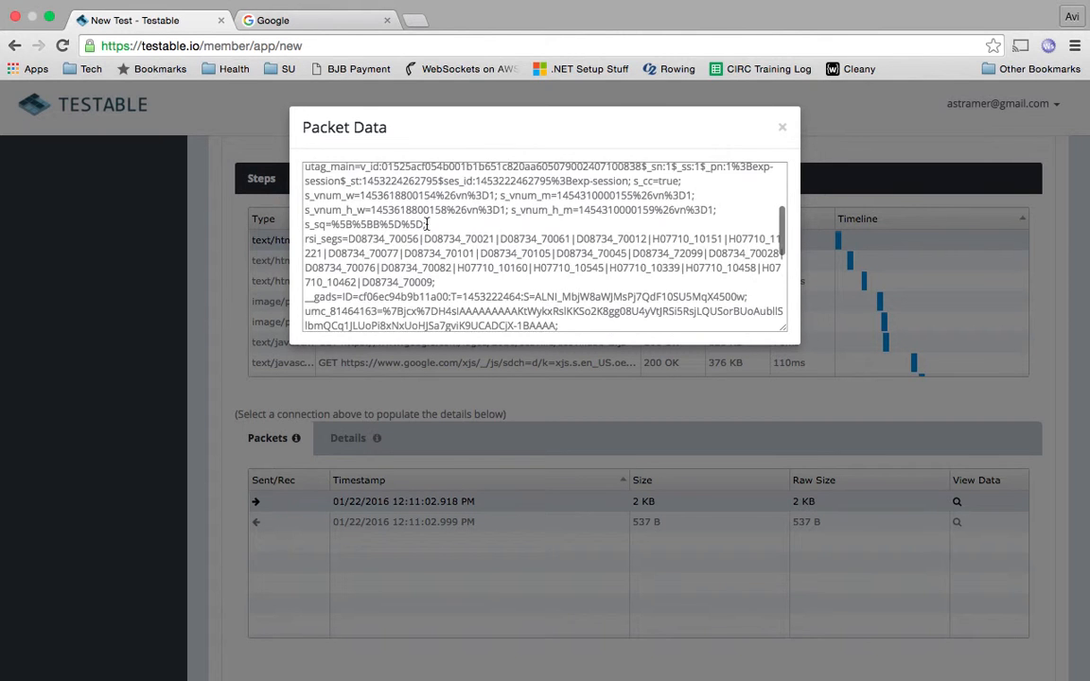
left_click(782, 128)
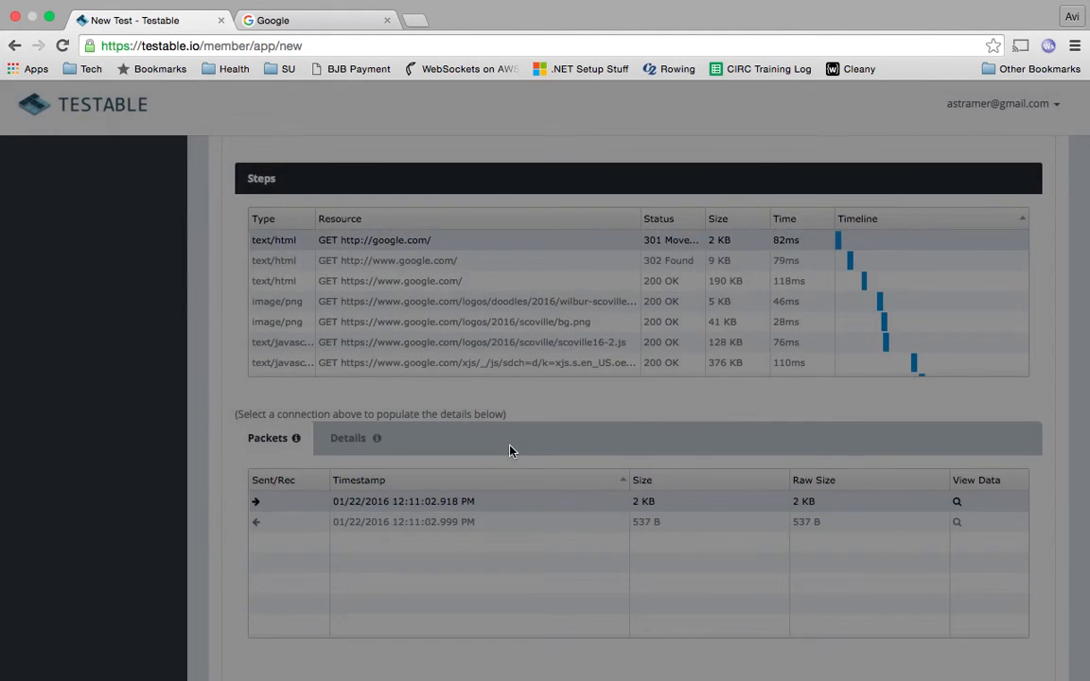
left_click(470, 528)
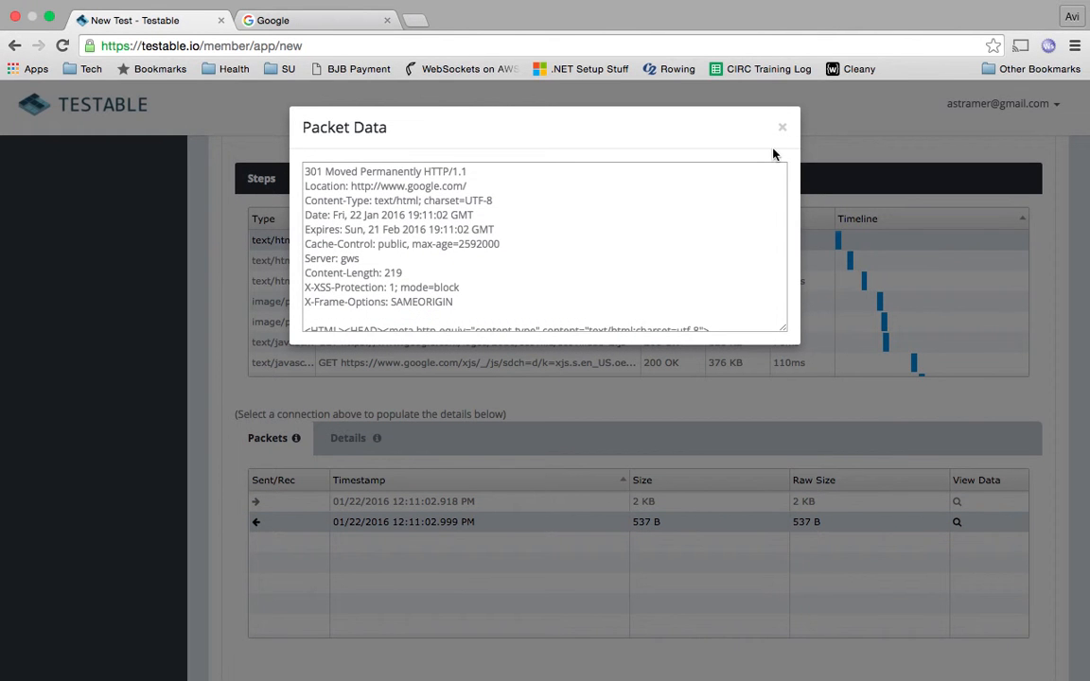
left_click(782, 132)
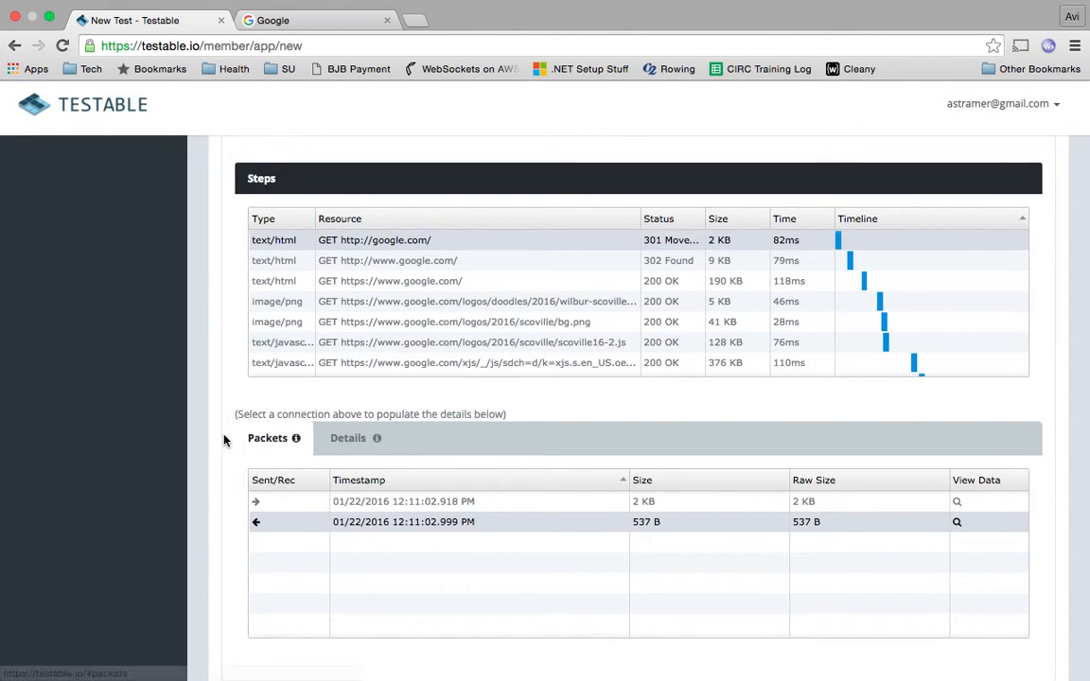
- In the test configuration, set the name to Demo and the concurrent clients per region to 5
scroll(216, 445, "up", 5)
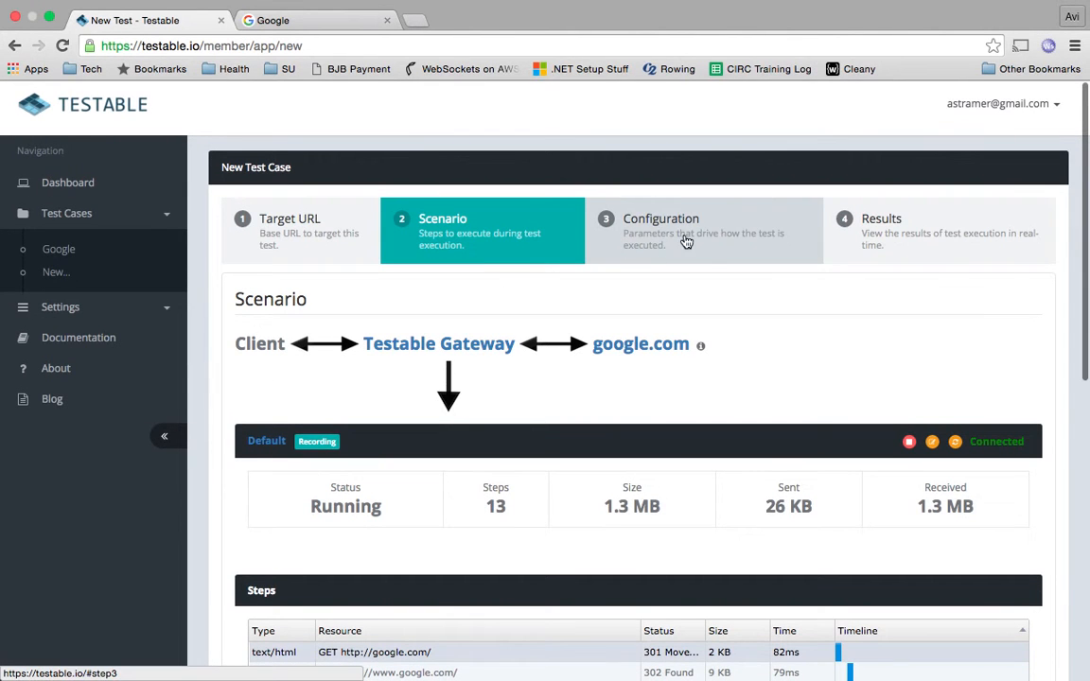
left_click(724, 235)
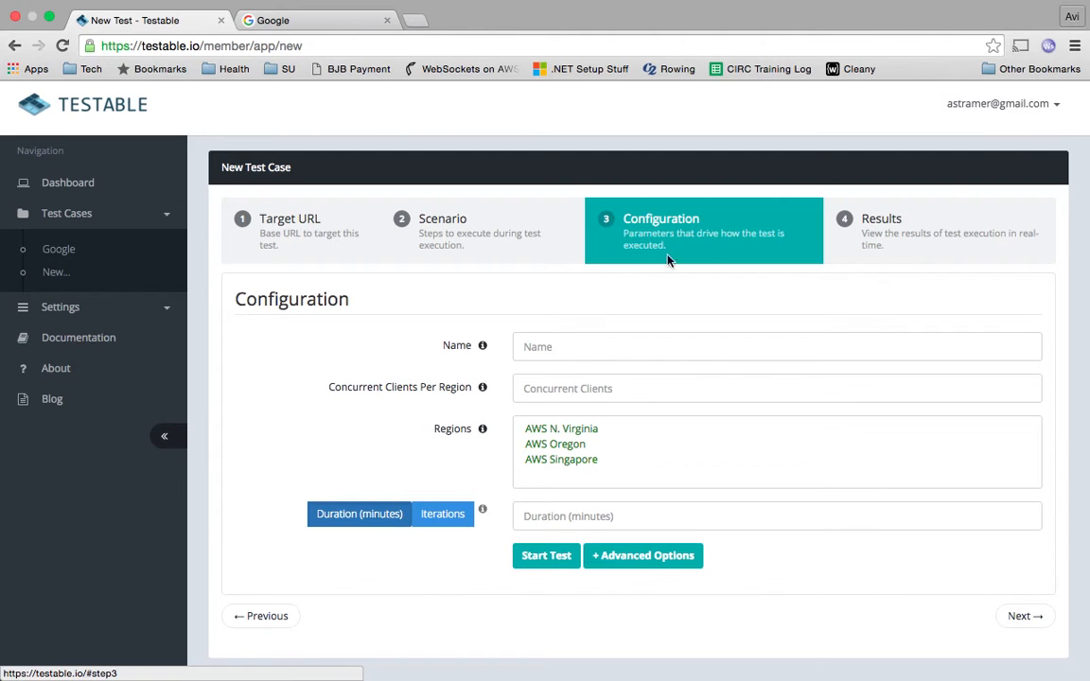
left_click(539, 345)
type("Demo")
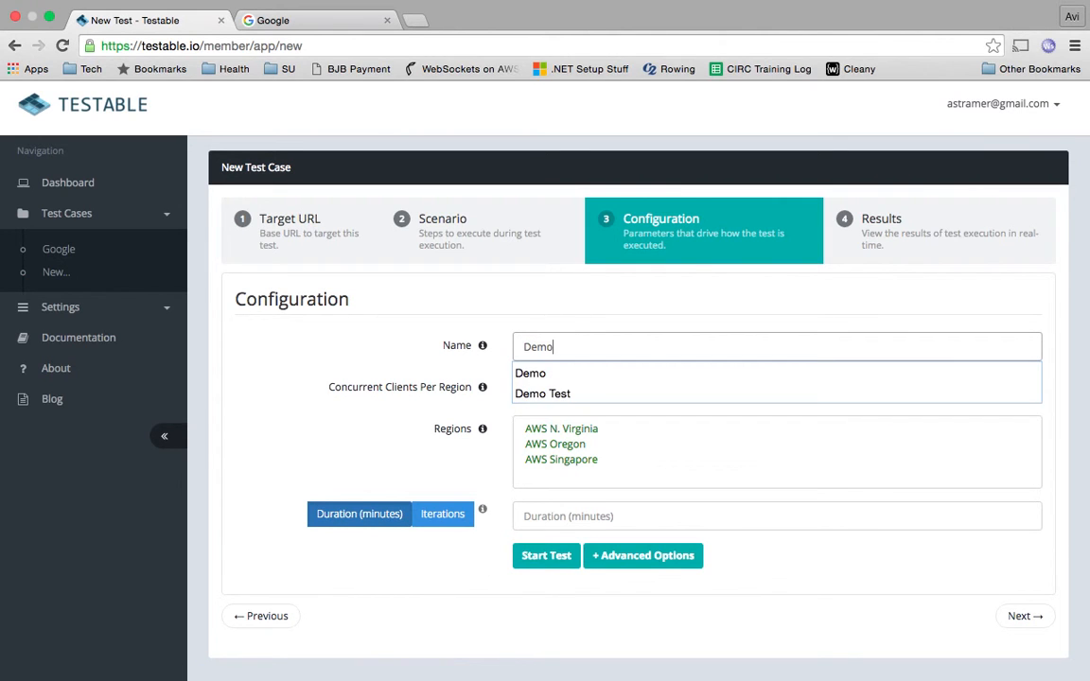
key("Tab")
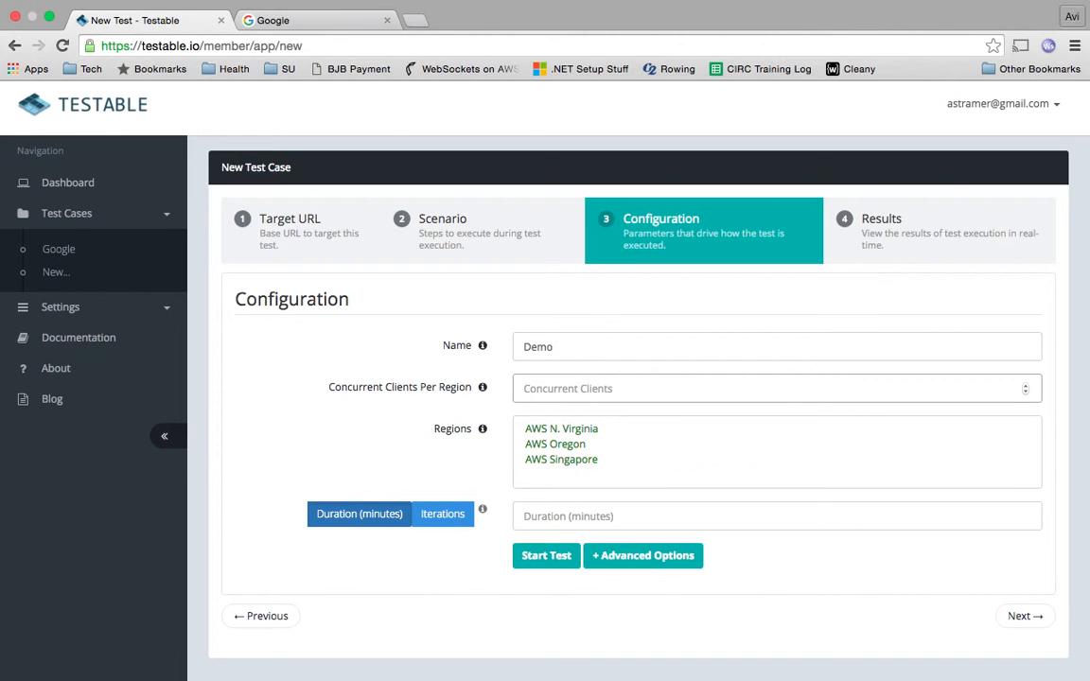
type("5")
- Select the AWS N. Virginia and AWS Oregon regions and set the test duration to 1 minute
left_click(556, 431)
left_click(562, 447, "shift")
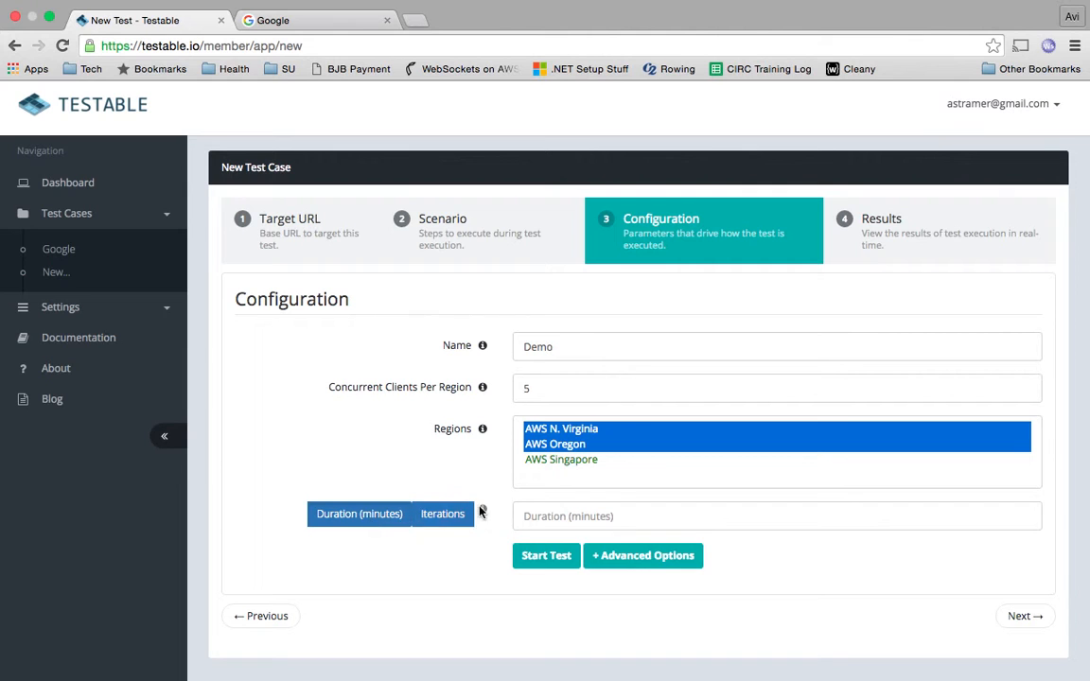
left_click(547, 517)
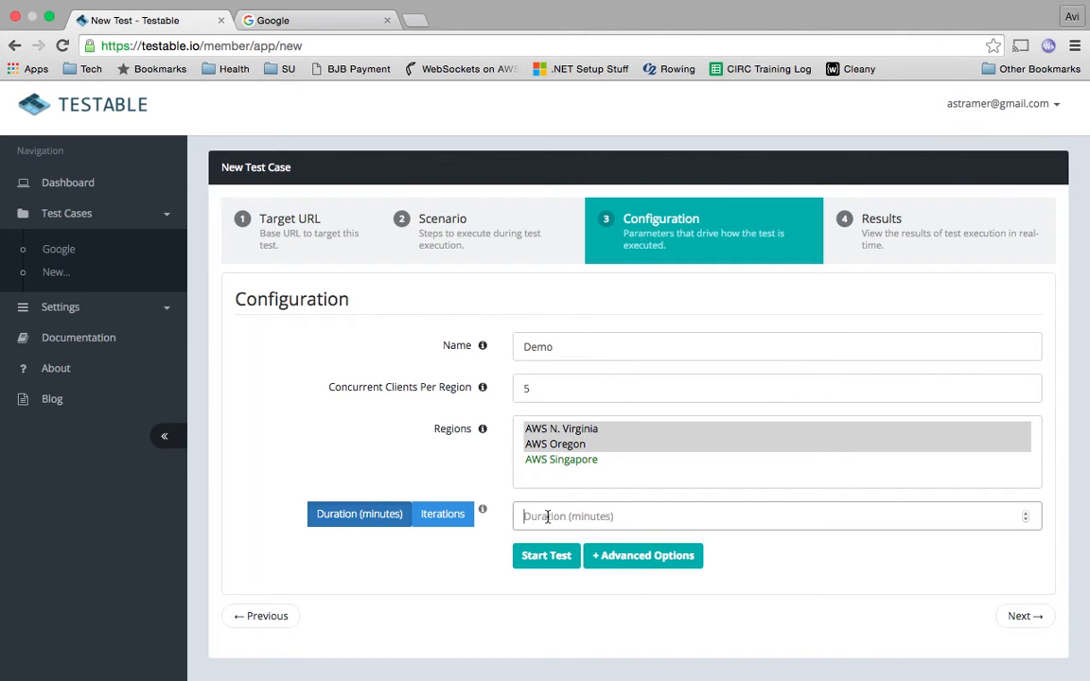
type("1")
- Set the ramp up to 10 seconds in the advanced options and start the test
left_click(644, 558)
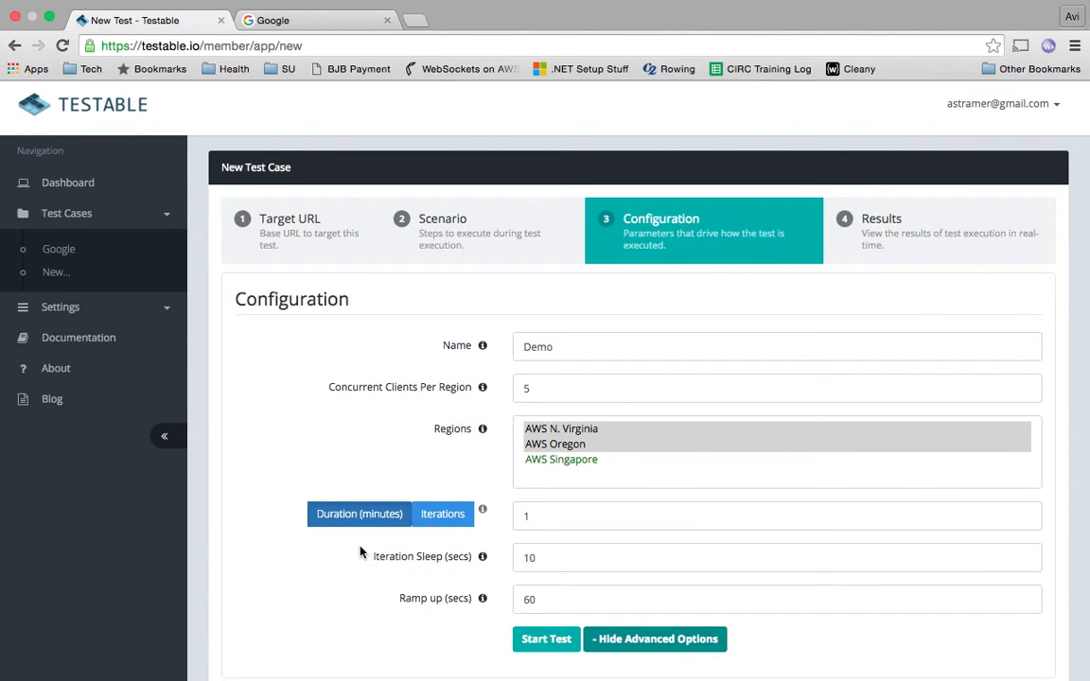
scroll(344, 553, "down", 1)
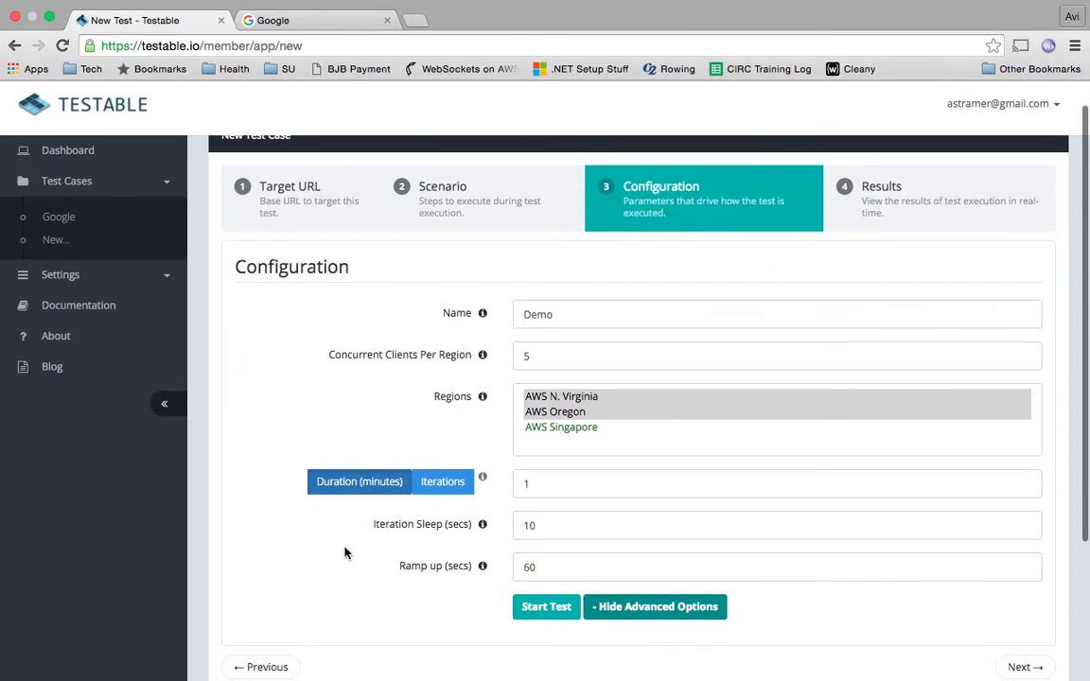
left_click(544, 566)
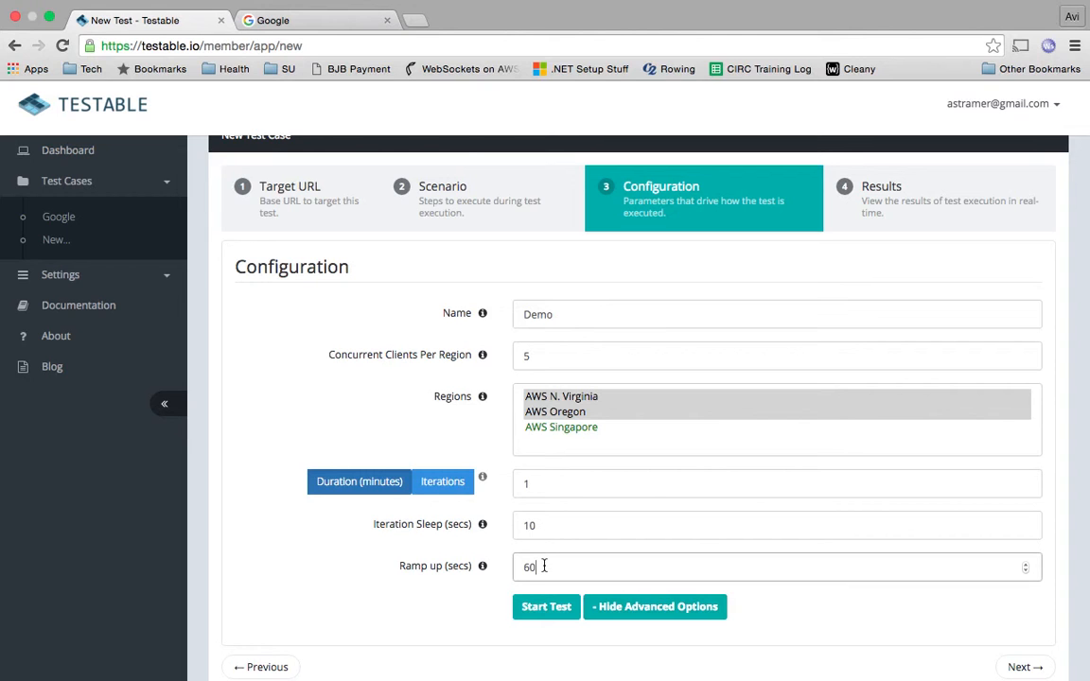
key("BackSpace")
key("BackSpace")
type("1")
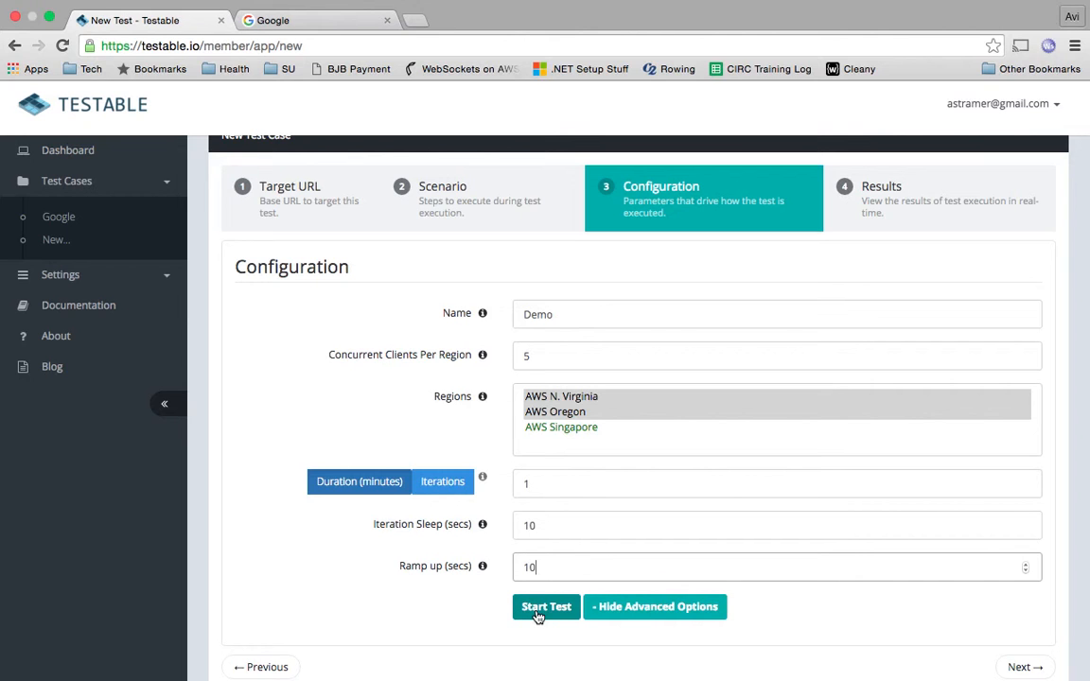
left_click(537, 612)
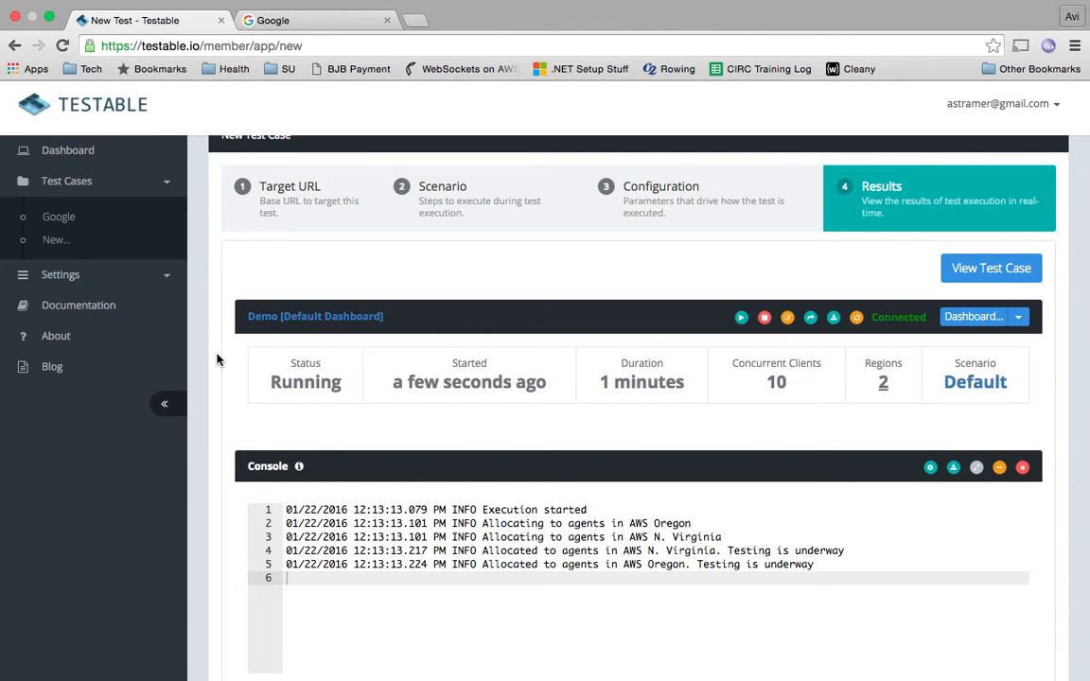
scroll(217, 360, "down", 3)
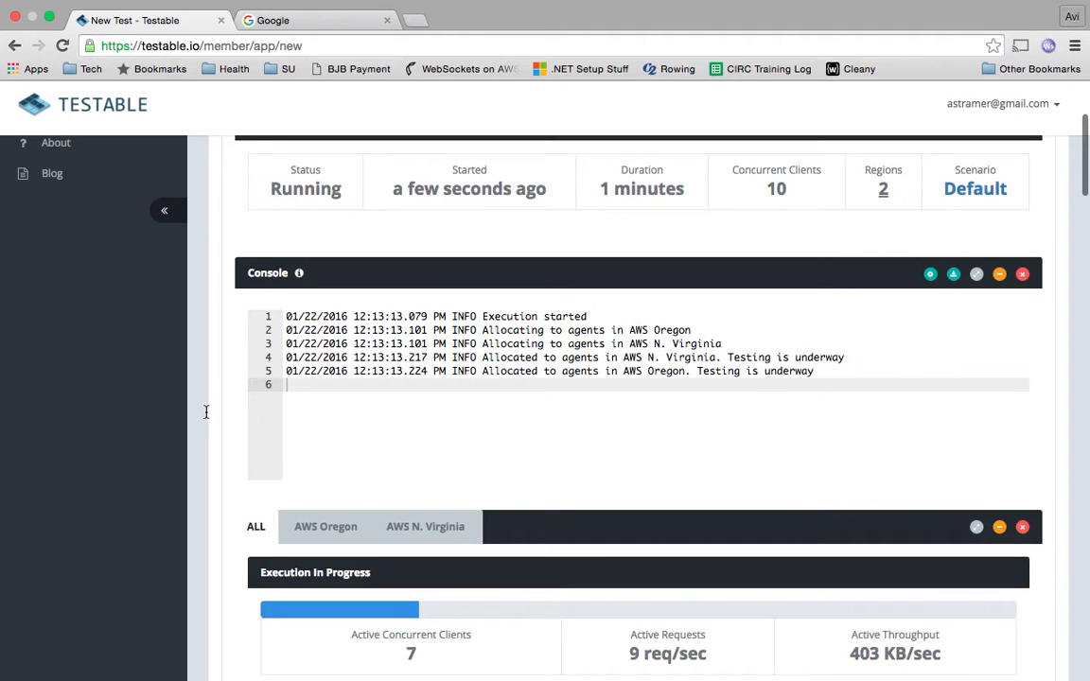
- Examine the running test's console log, execution progress, summary metrics and per-resource results grid
scroll(206, 411, "down", 3)
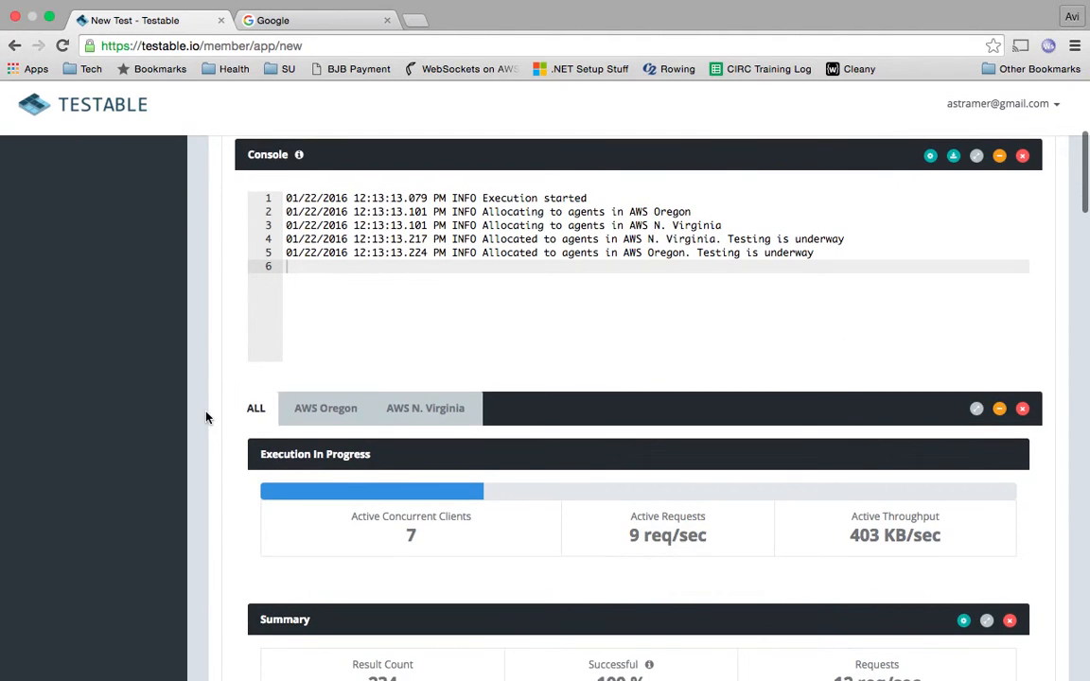
scroll(206, 418, "down", 3)
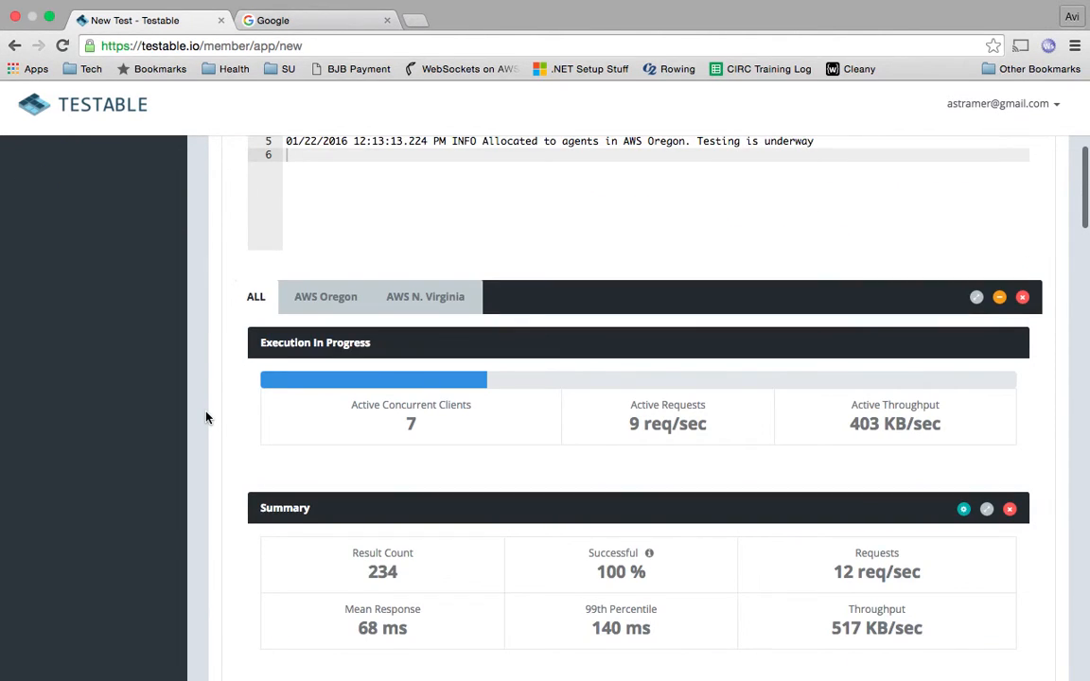
scroll(206, 418, "down", 3)
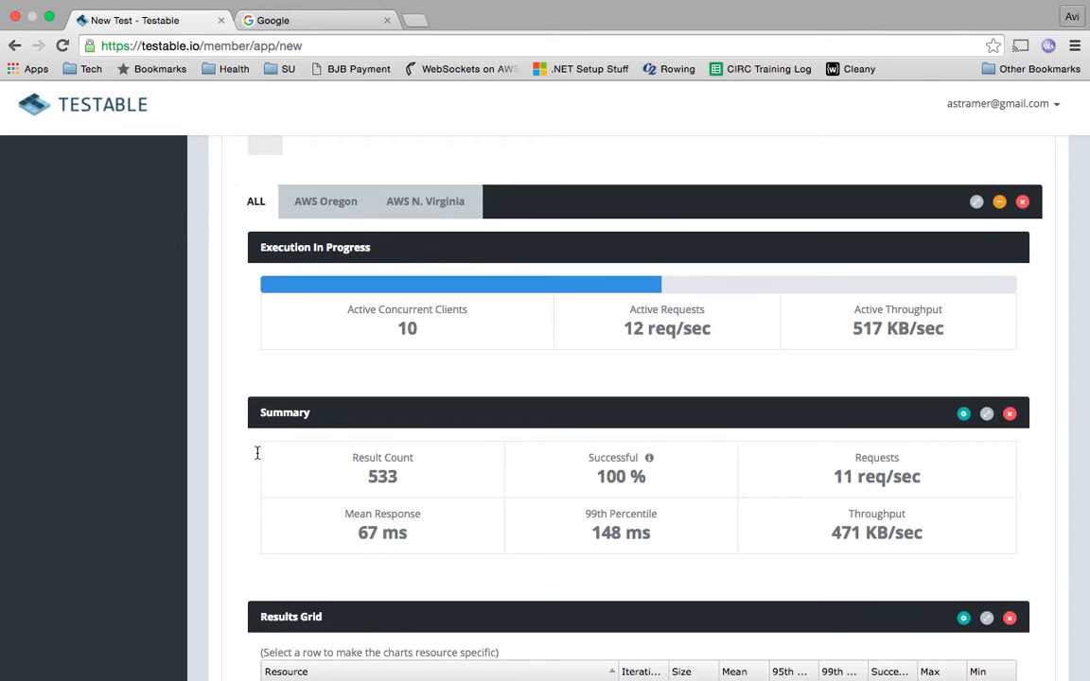
scroll(213, 430, "down", 4)
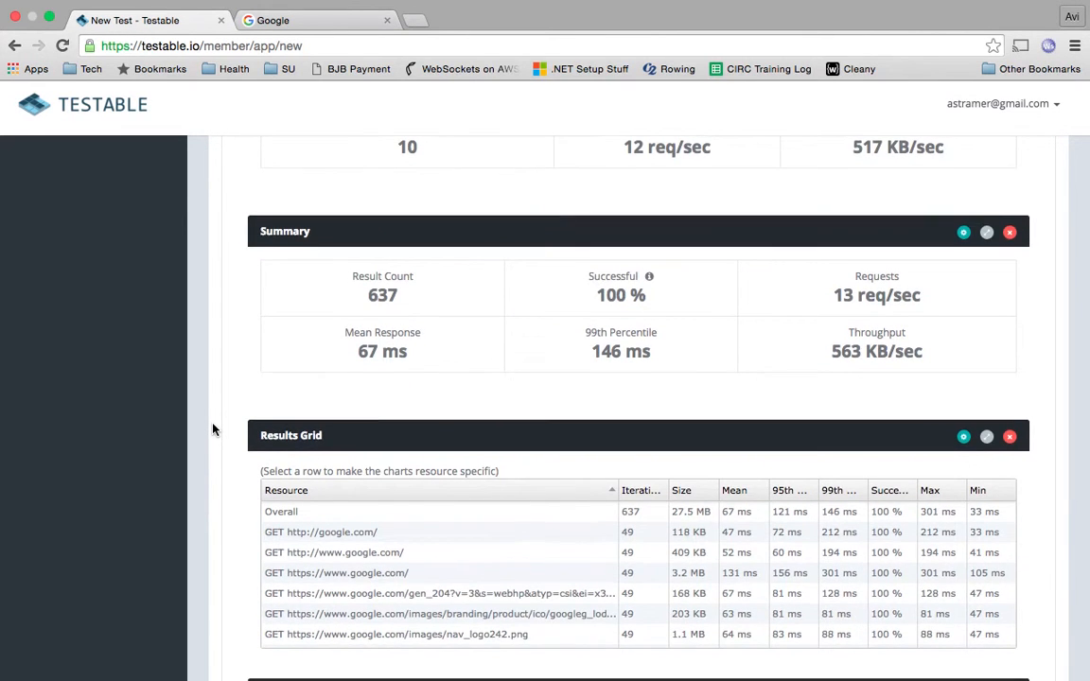
scroll(213, 430, "down", 3)
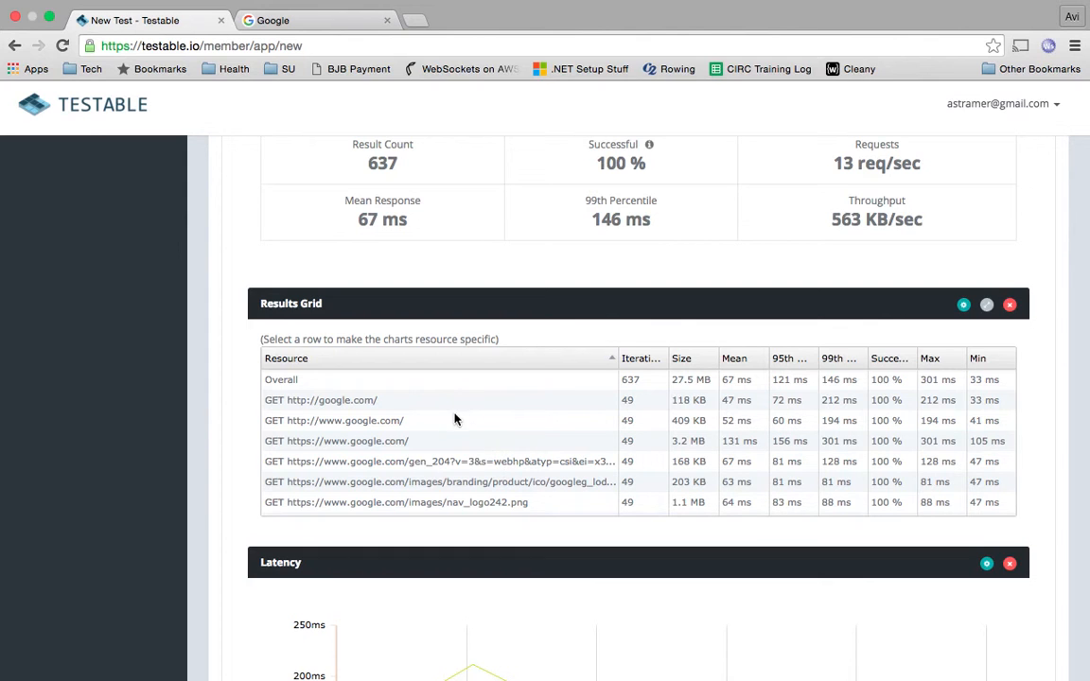
scroll(453, 419, "down", 5)
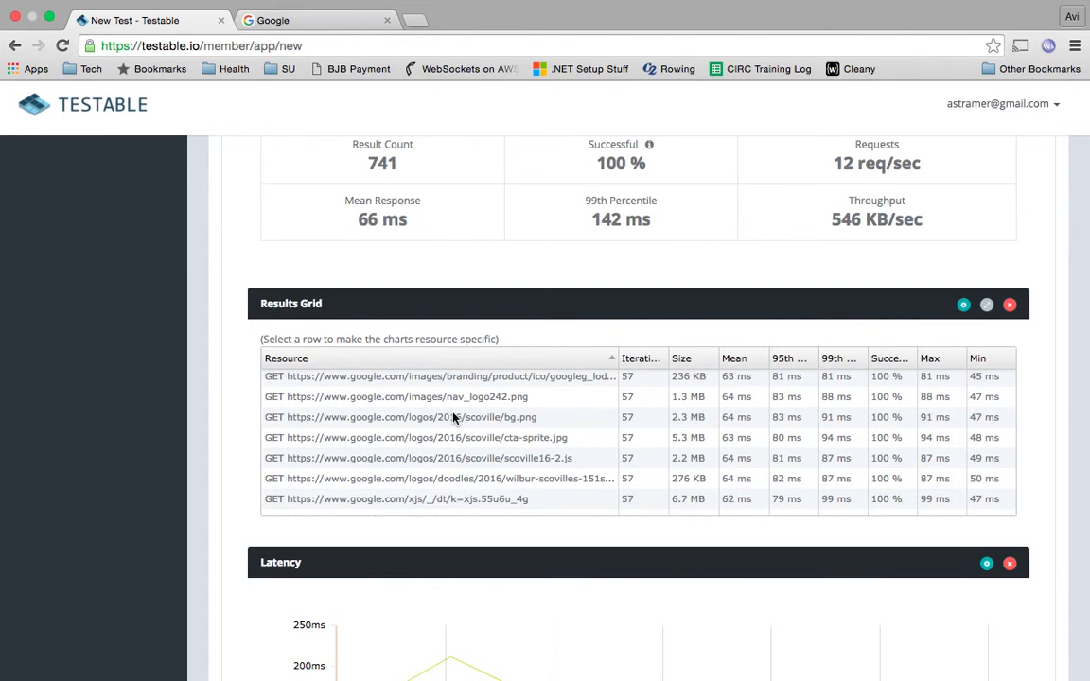
scroll(453, 419, "up", 5)
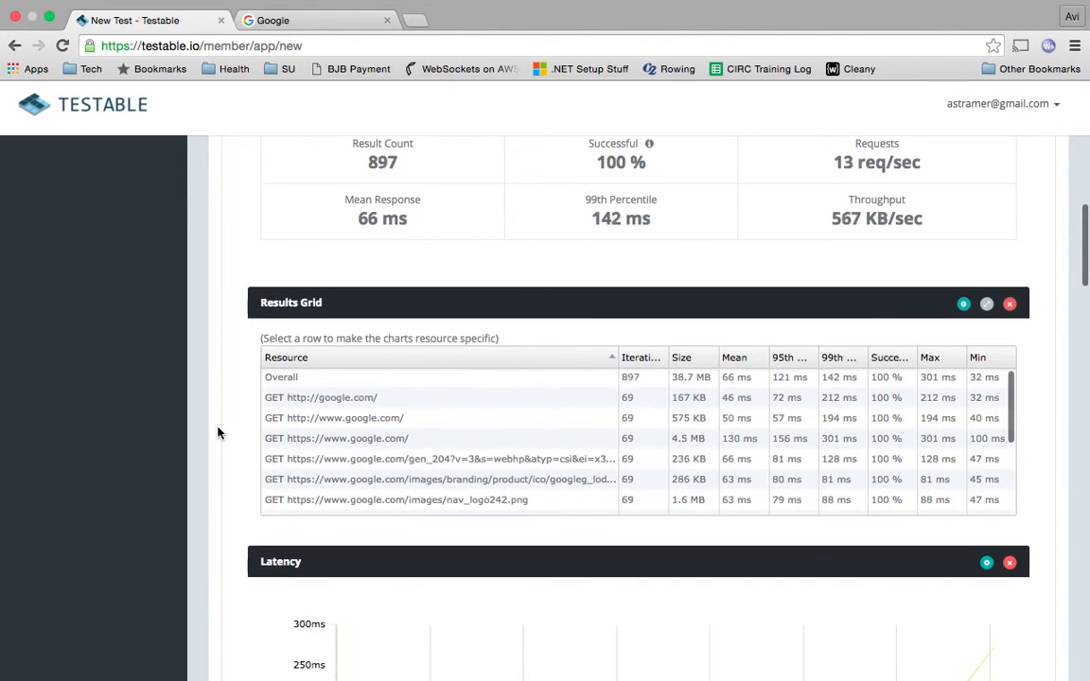
- Review the Latency, Successful Requests, Request Rate, Concurrent Clients, Throughput and HTTP Response Codes charts
scroll(218, 433, "down", 8)
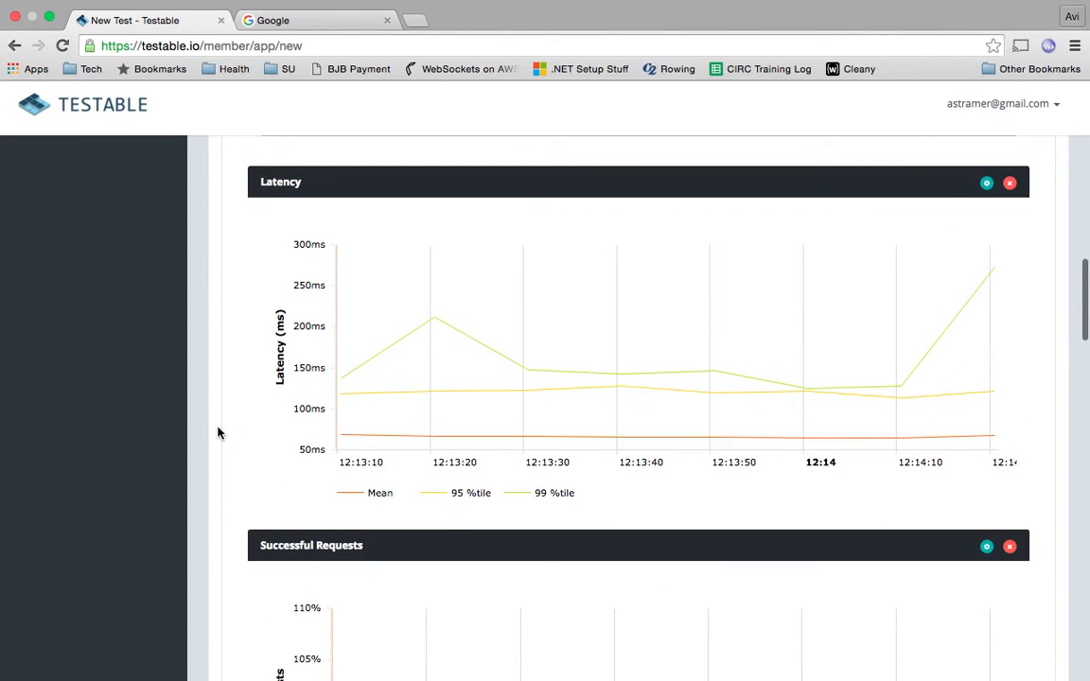
scroll(218, 434, "down", 4)
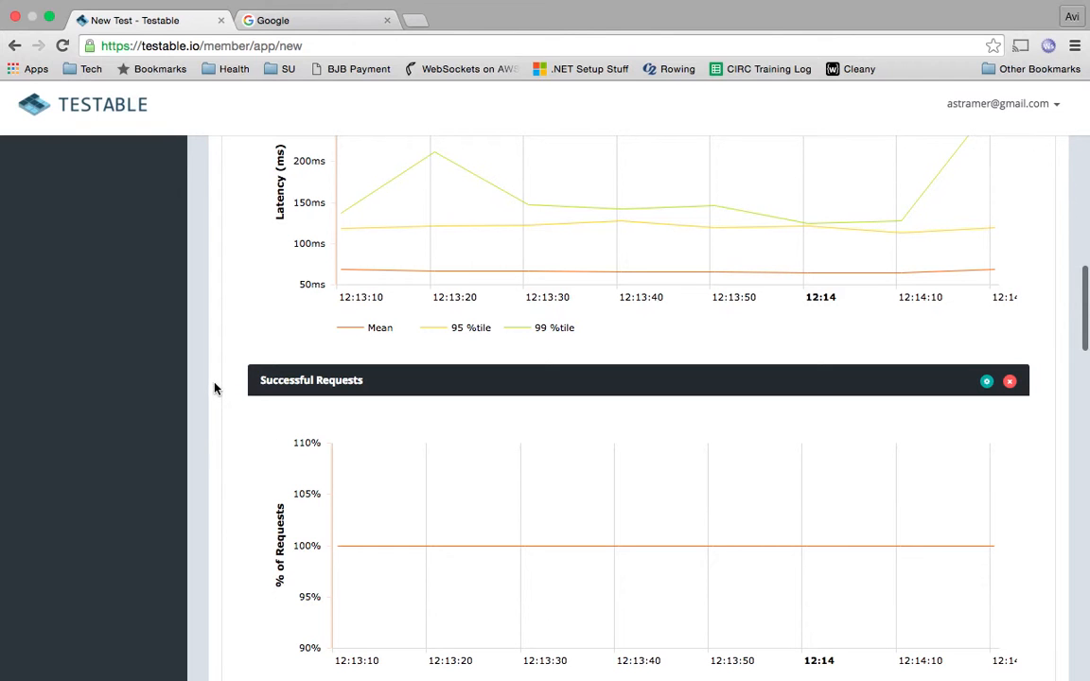
scroll(1083, 304, "down", 6)
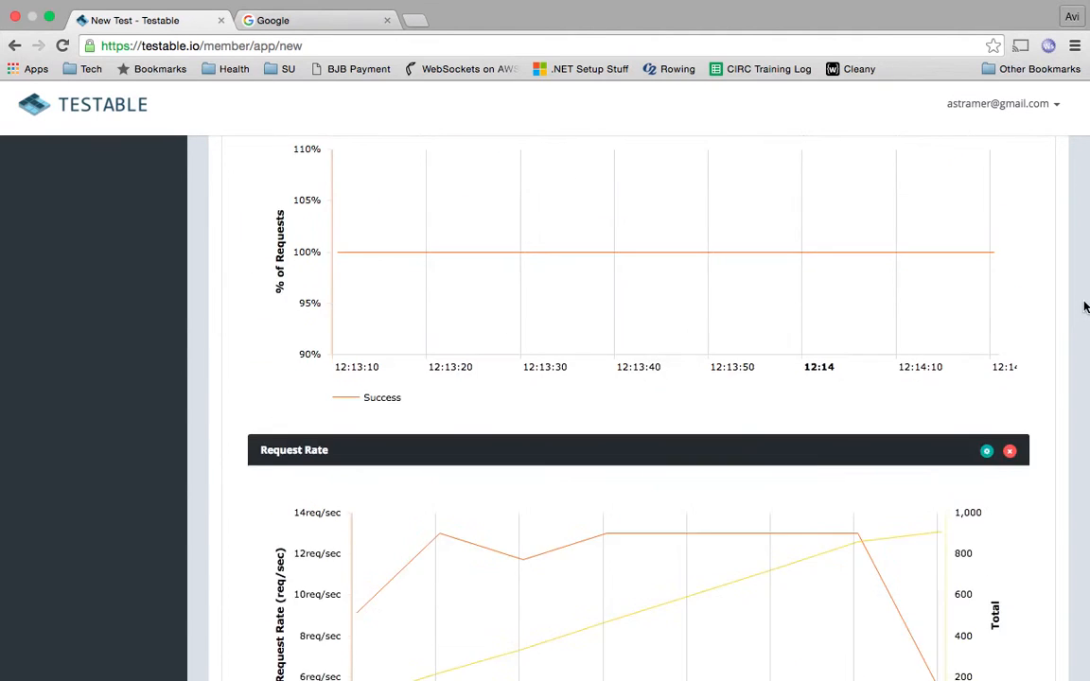
scroll(1082, 308, "down", 2)
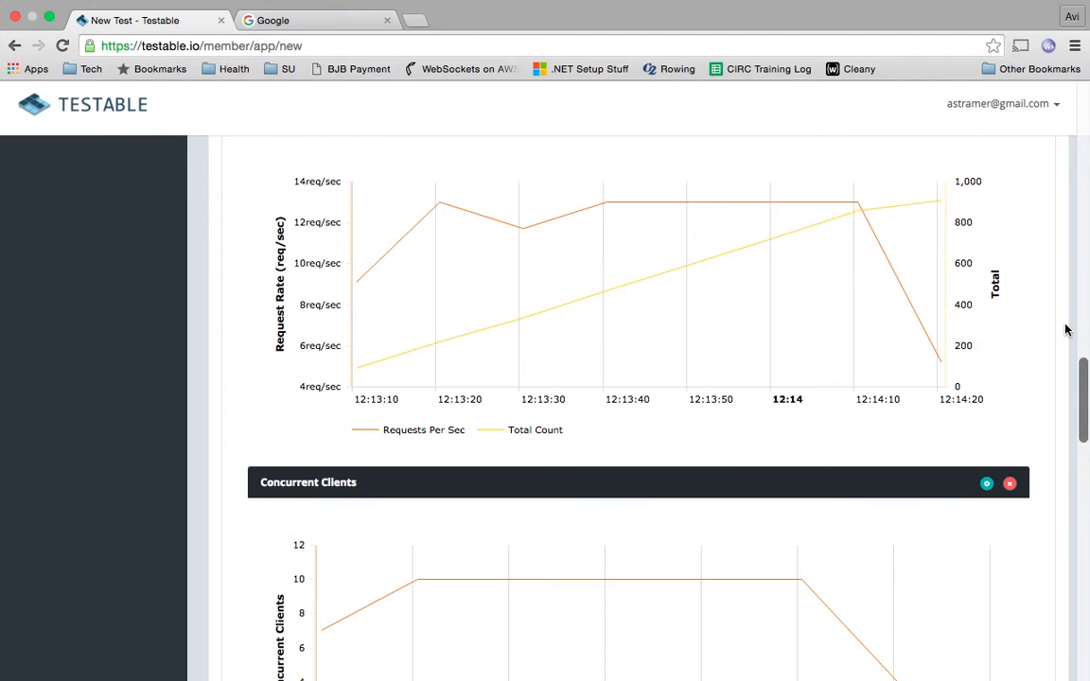
scroll(1066, 329, "down", 5)
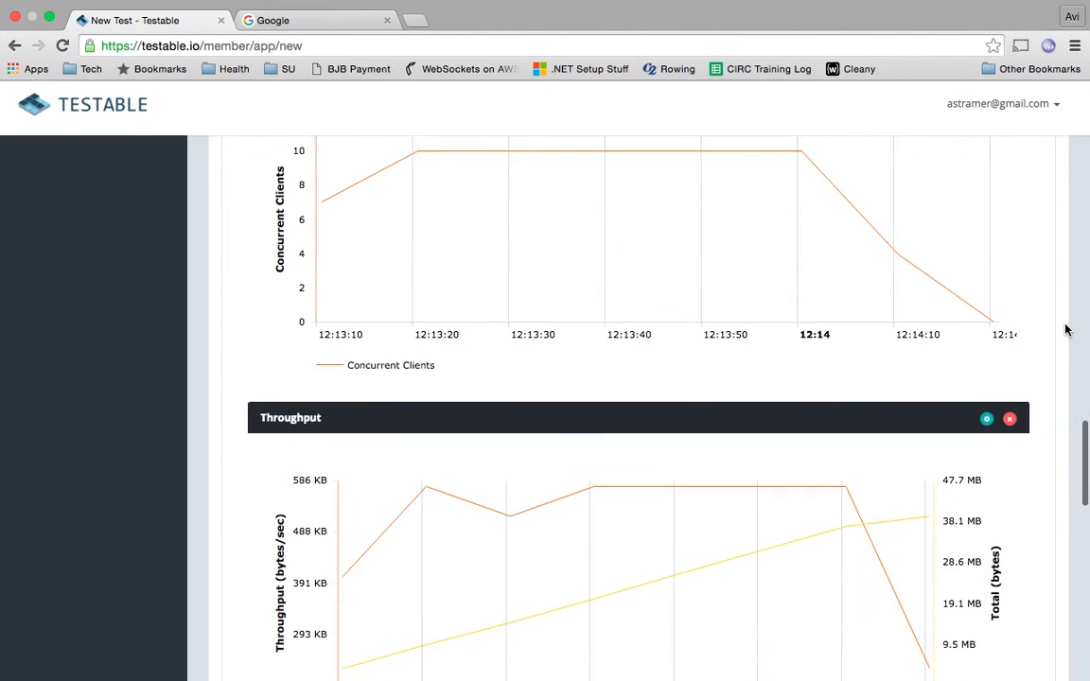
scroll(1065, 329, "down", 2)
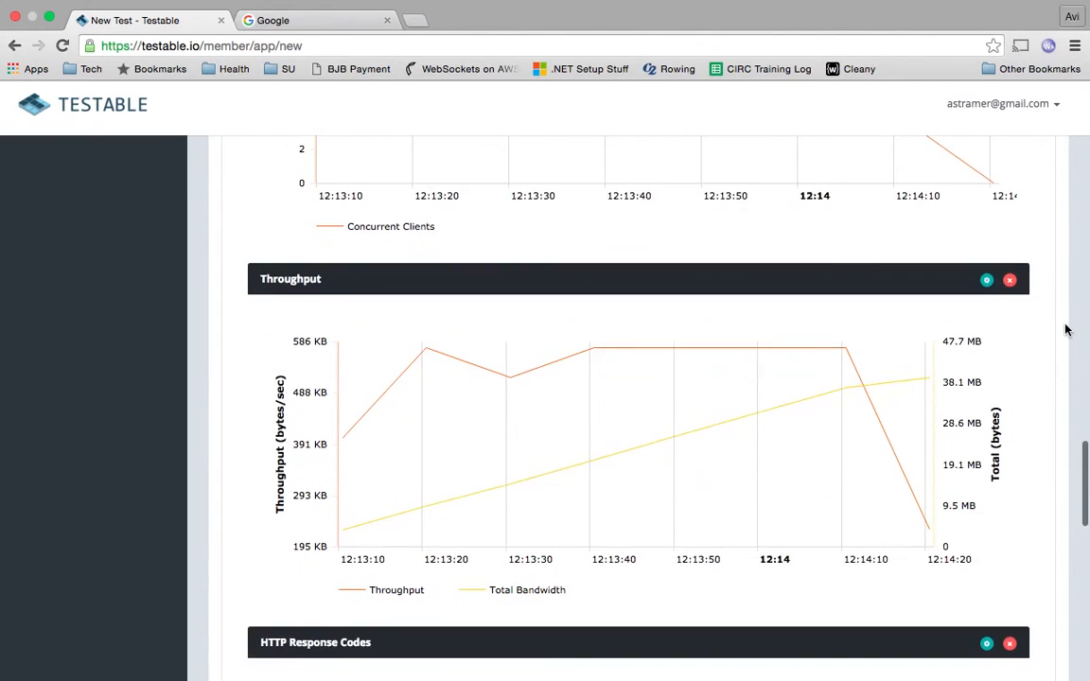
scroll(1066, 330, "down", 4)
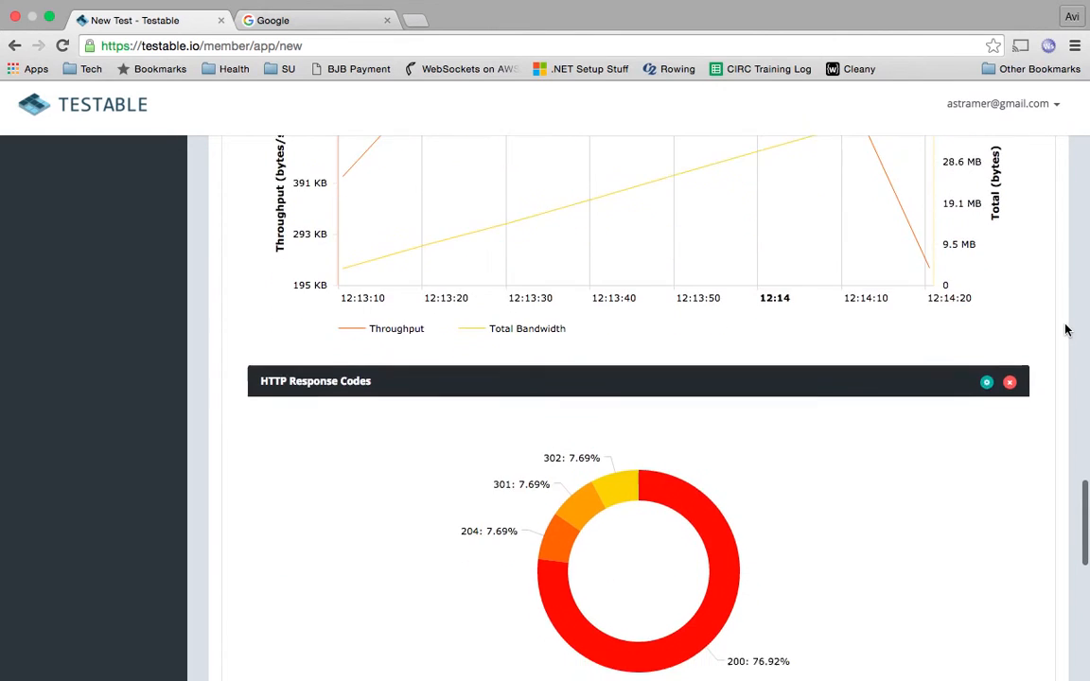
scroll(1065, 330, "down", 2)
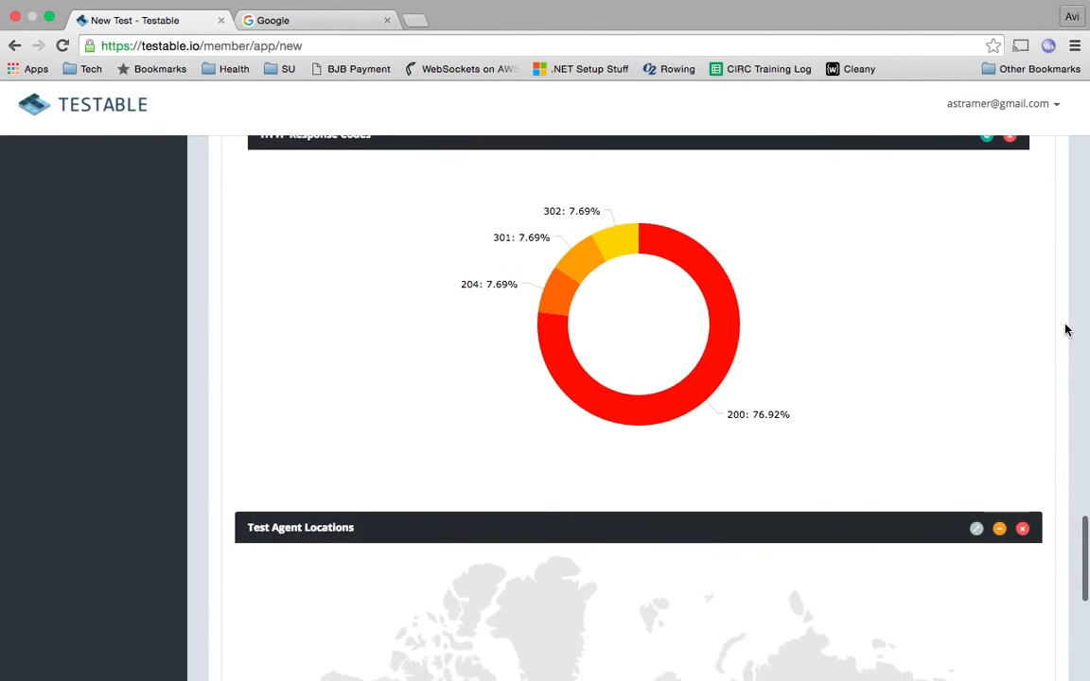
- Inspect the AWS Oregon and AWS N. Virginia markers on the Test Agent Locations map
scroll(1066, 329, "down", 2)
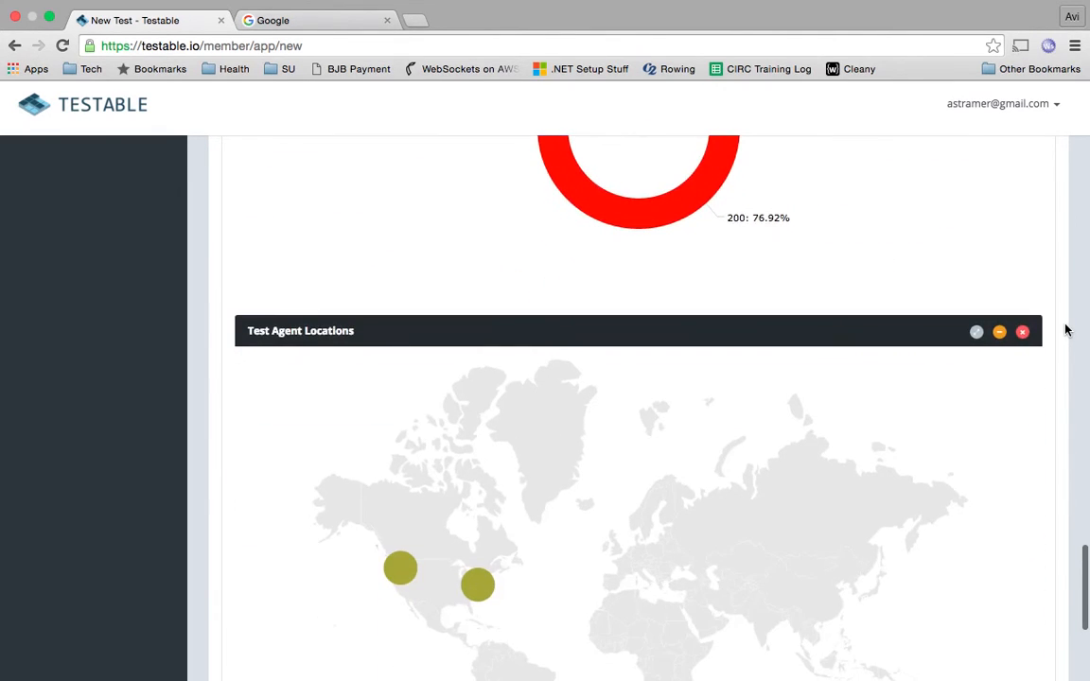
scroll(1066, 330, "down", 1)
scroll(1066, 329, "down", 1)
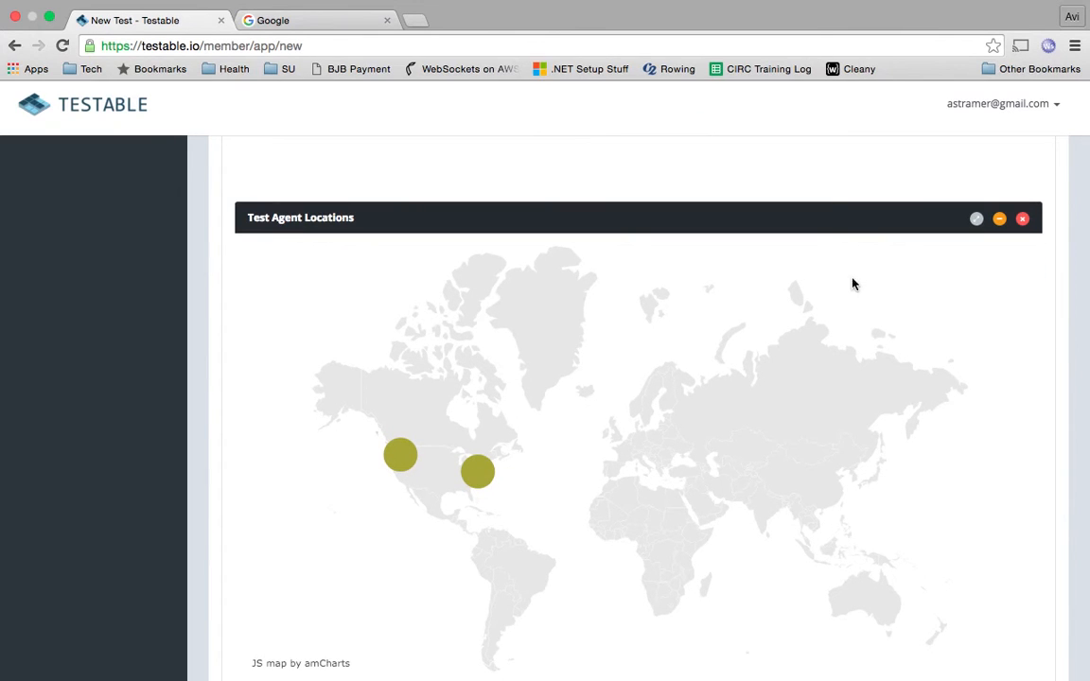
mouse_move(396, 454)
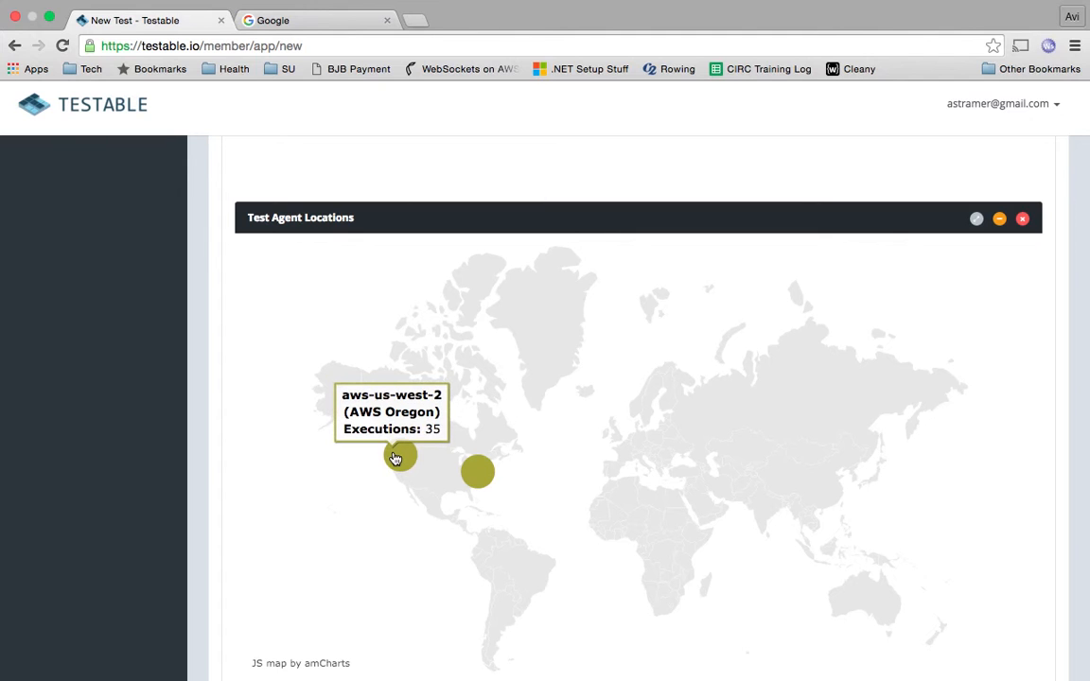
mouse_move(480, 473)
- Return to the Demo run's overview and check its status and console log
scroll(207, 425, "up", 15)
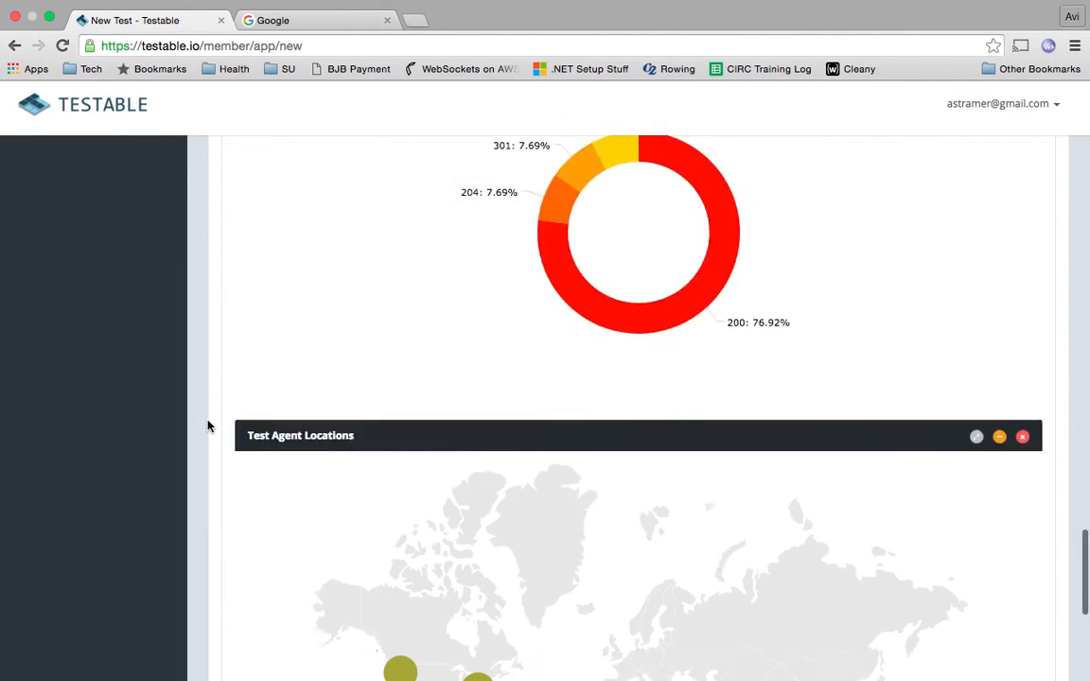
scroll(208, 426, "up", 15)
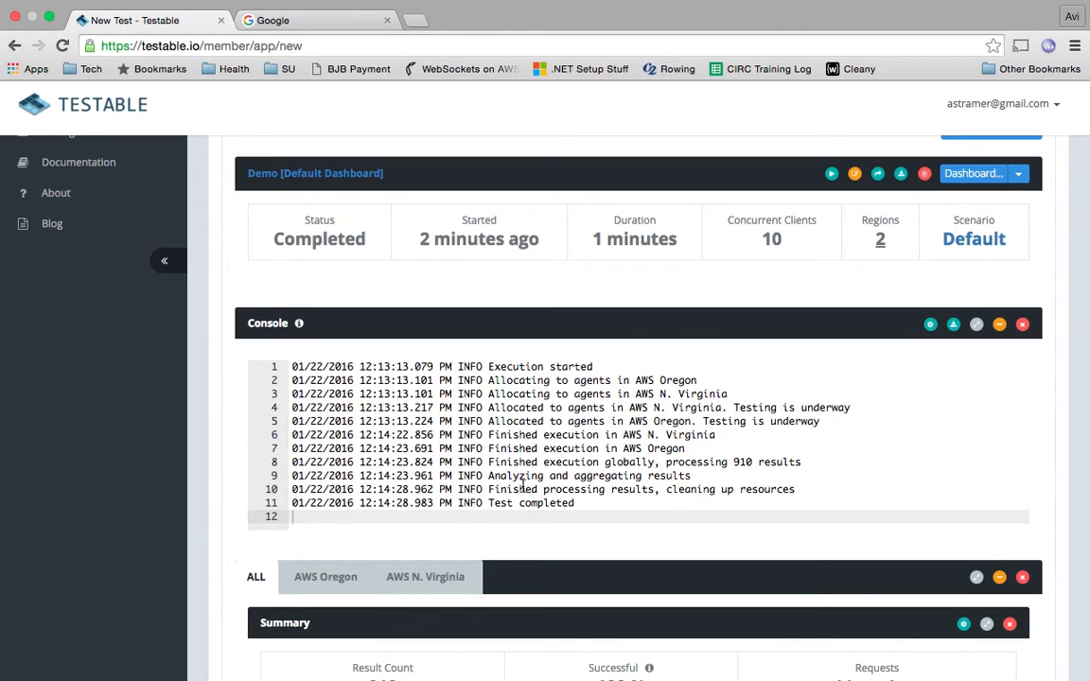
mouse_move(294, 245)
- View the results for AWS Oregon and for AWS N. Virginia separately, and return to the combined results of all regions
scroll(214, 313, "down", 6)
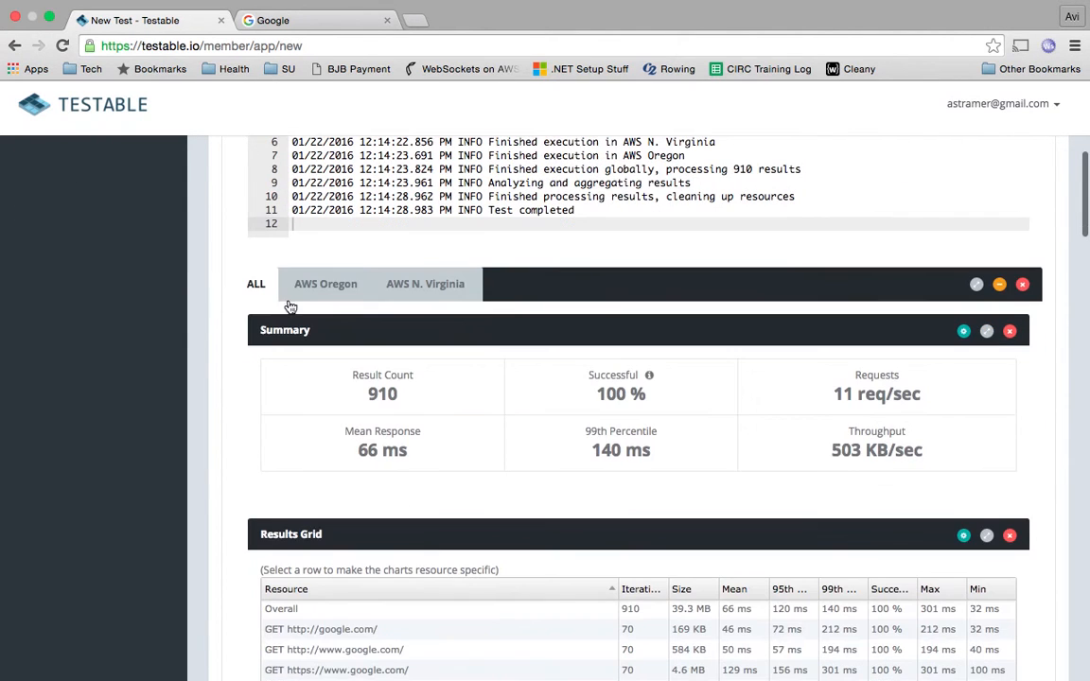
left_click(327, 290)
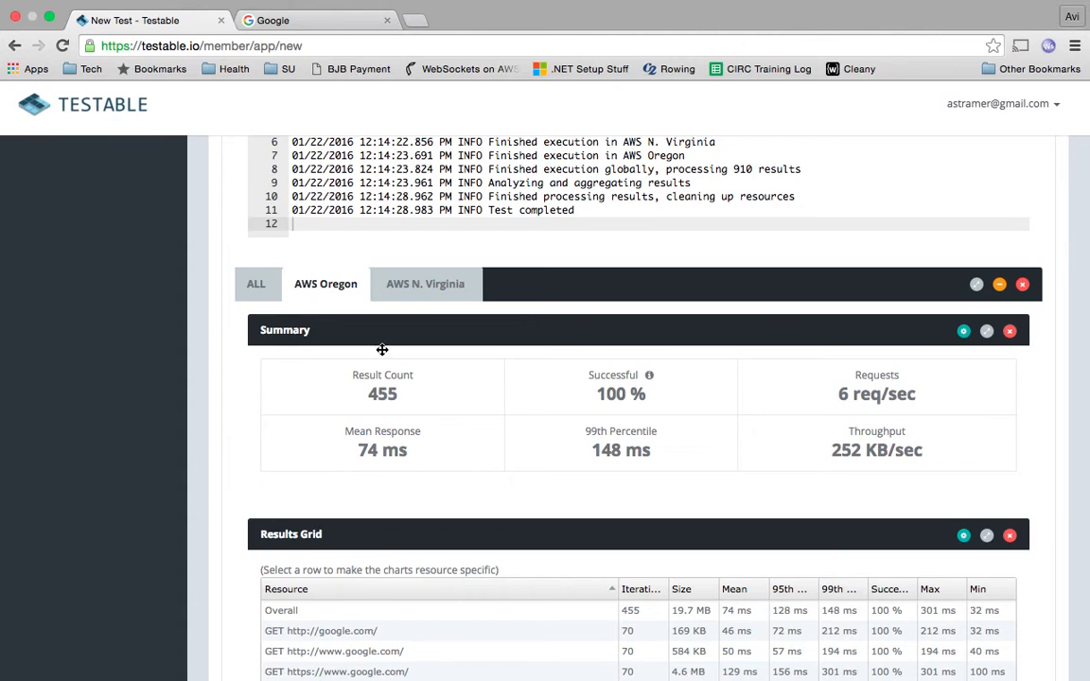
left_click(422, 289)
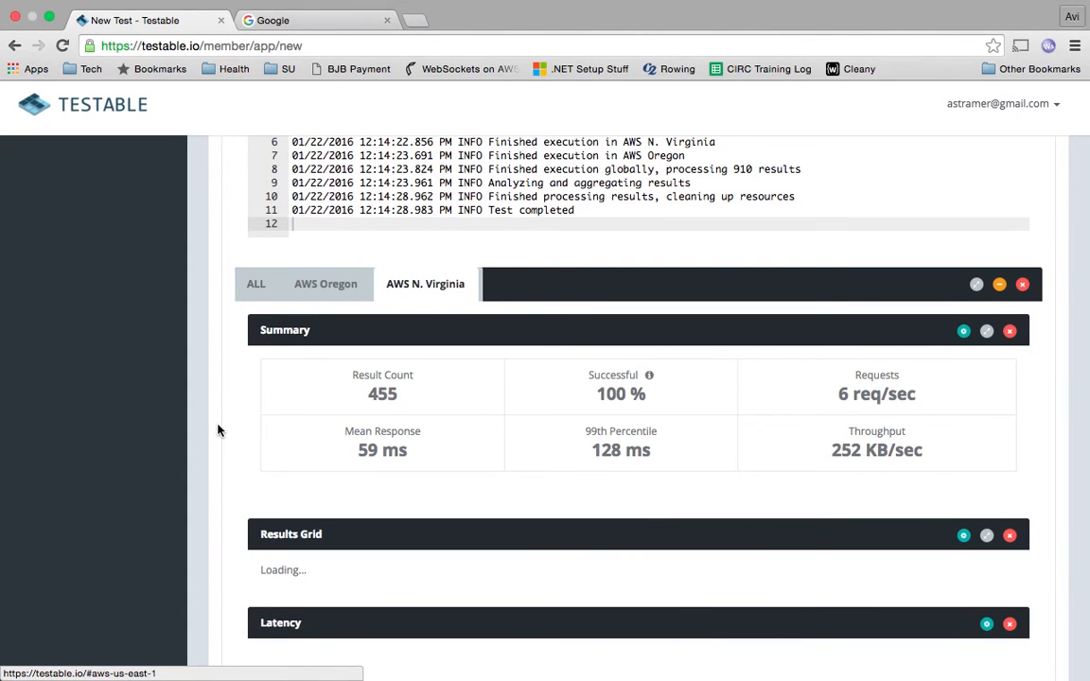
left_click(256, 286)
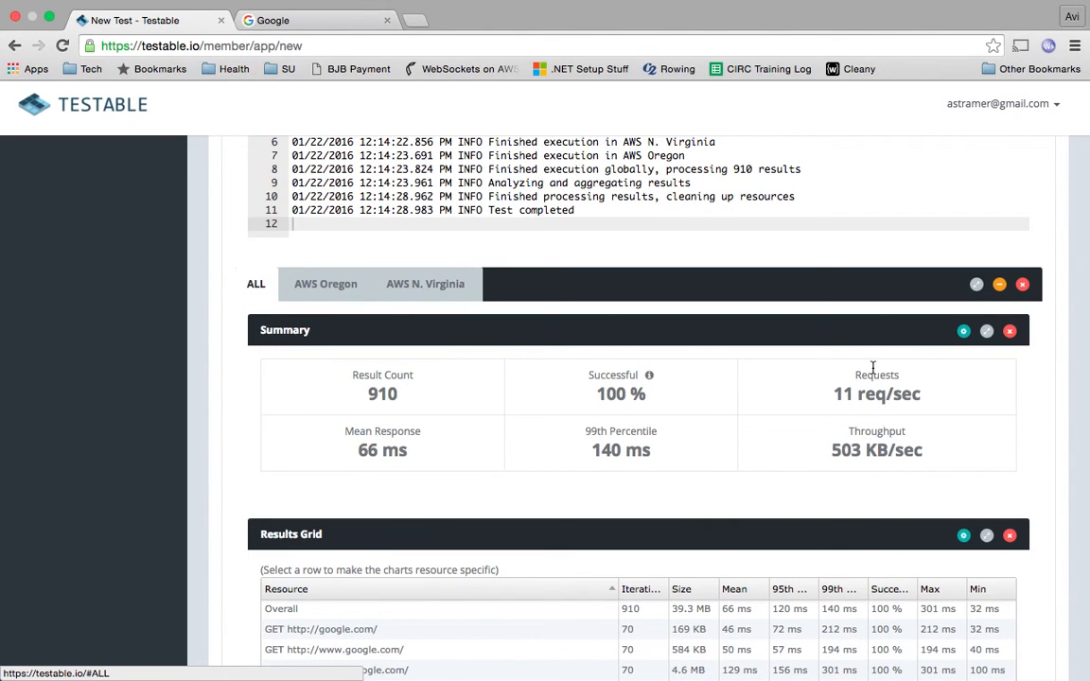
- Browse the metrics available for the Result Count column in the Summary configuration, and close it without updating
left_click(963, 332)
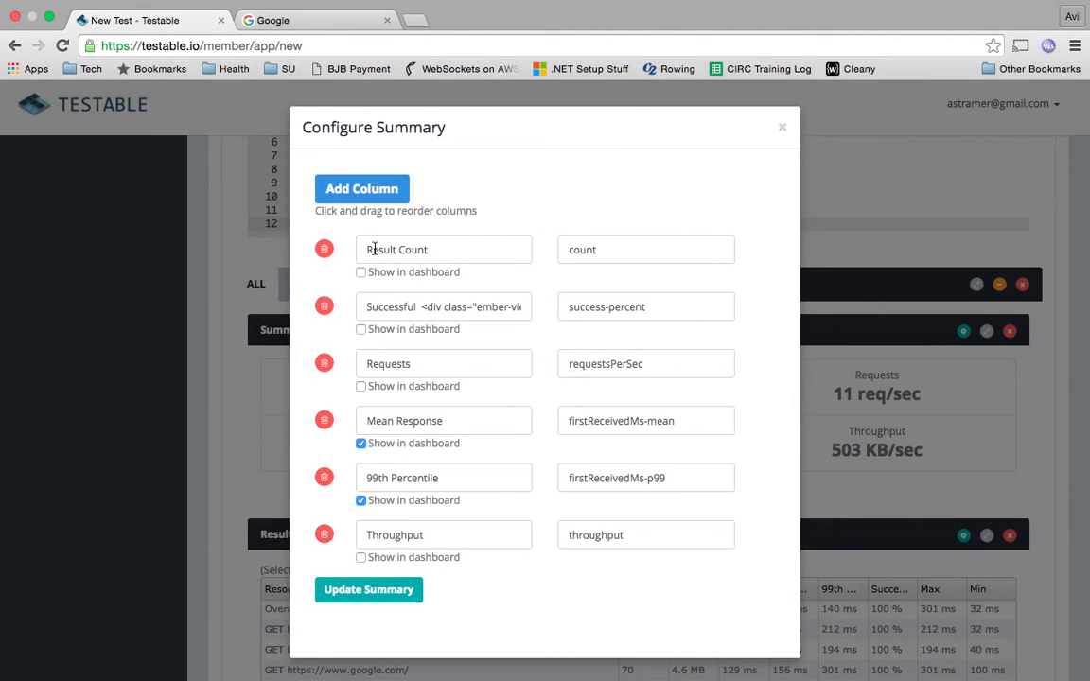
left_click(636, 246)
double_click(636, 245)
type("c")
key("BackSpace")
scroll(609, 299, "down", 4)
scroll(609, 299, "down", 5)
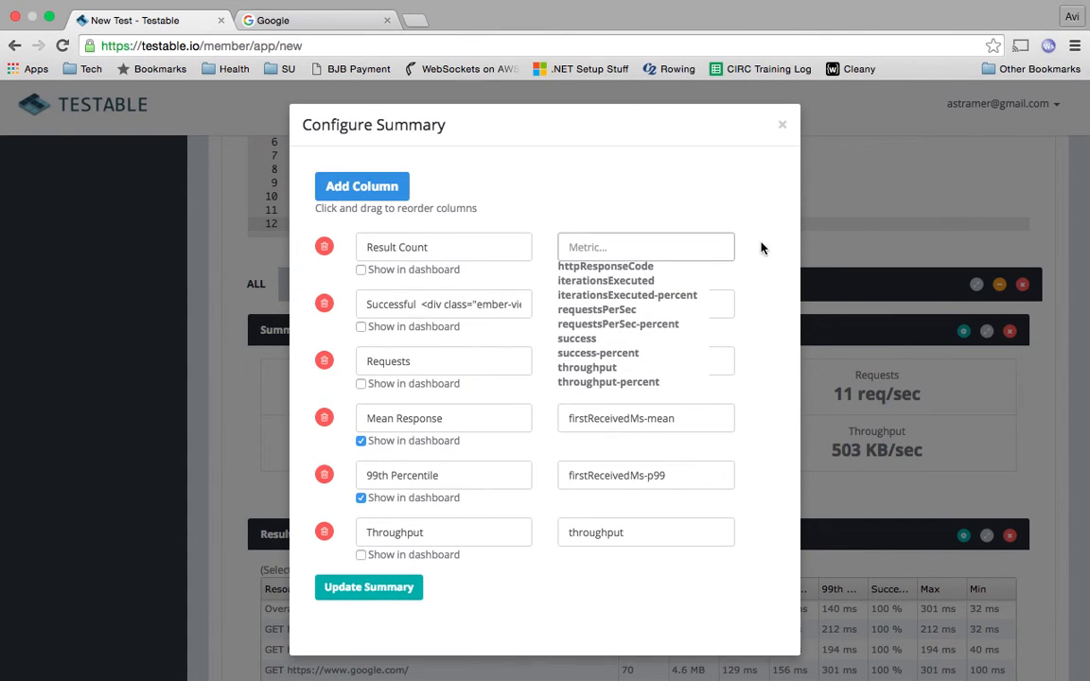
left_click(782, 125)
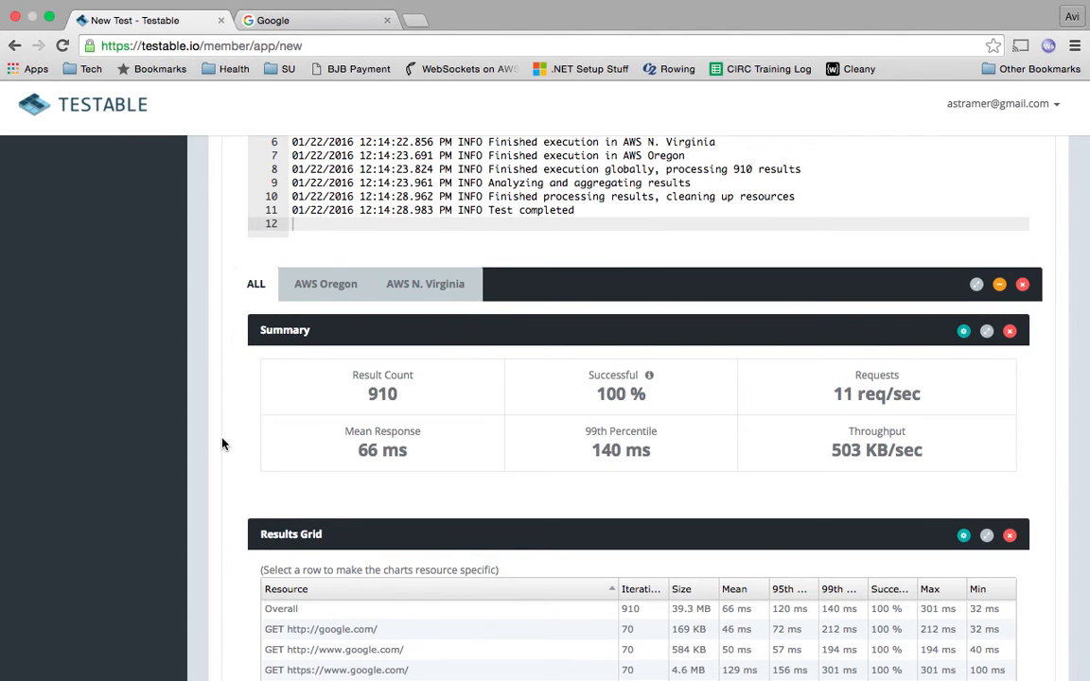
- Look over the column configuration of the Results Grid and close it without changes
scroll(223, 444, "down", 4)
scroll(223, 445, "down", 1)
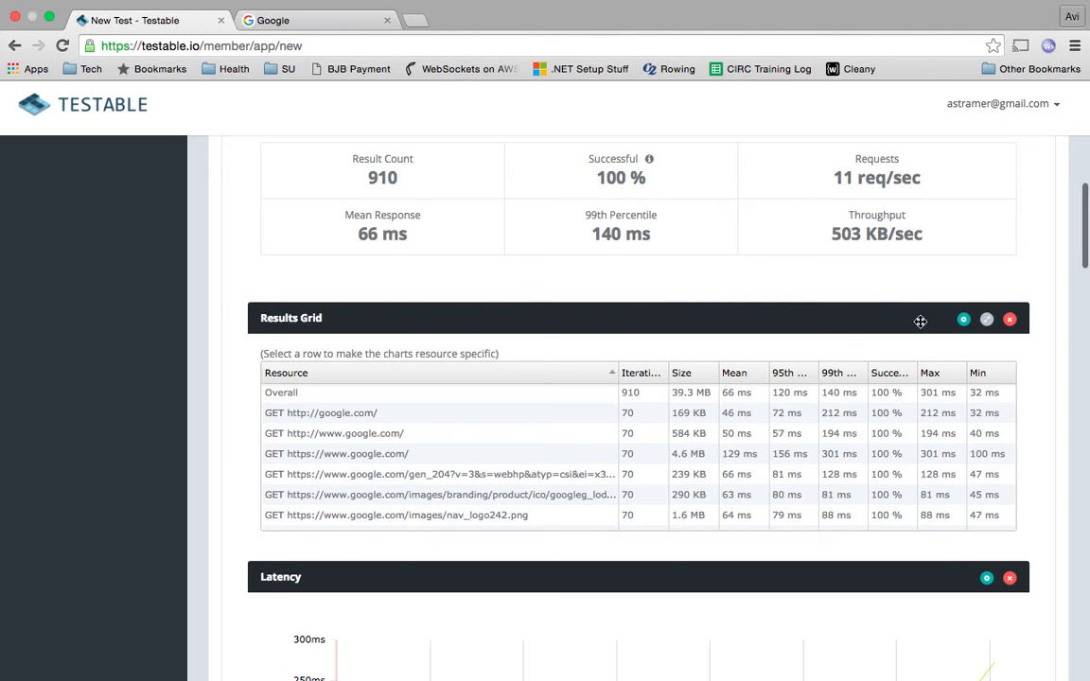
left_click(965, 321)
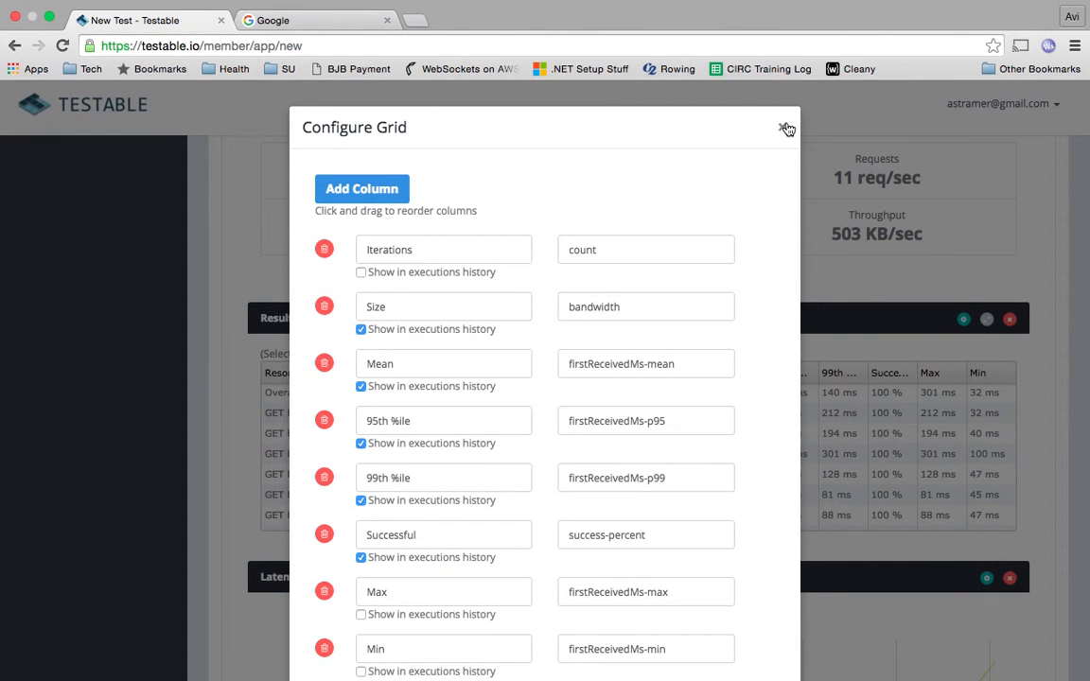
left_click(787, 128)
- Remove the firstReceivedMs p95 metric from the Latency chart and update the chart
scroll(220, 371, "down", 3)
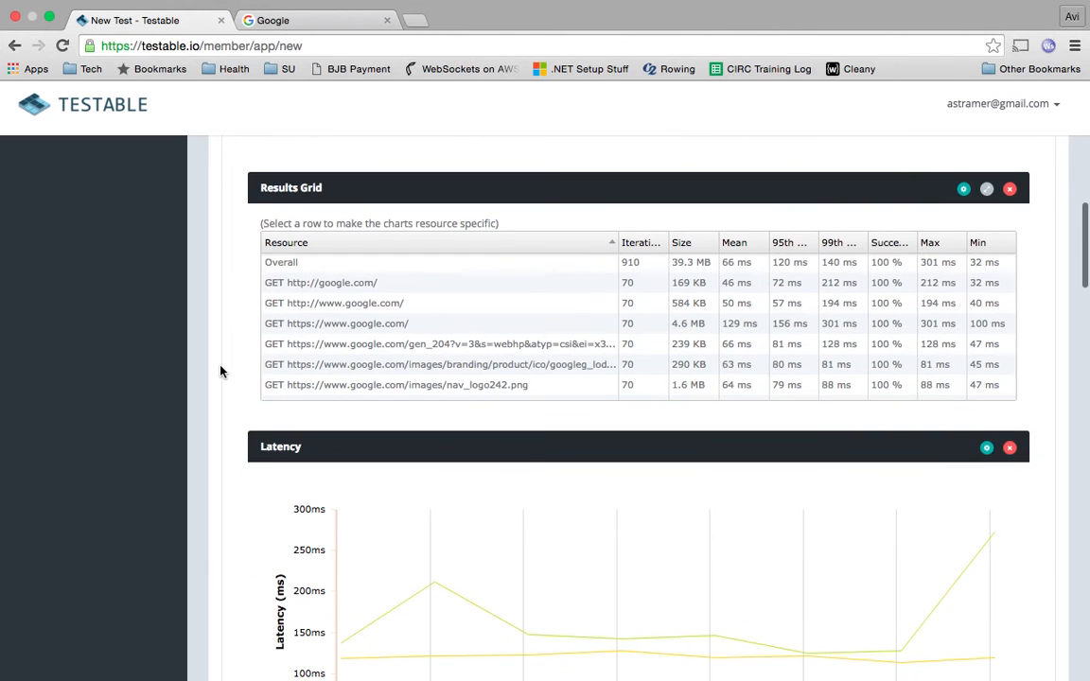
scroll(221, 371, "down", 2)
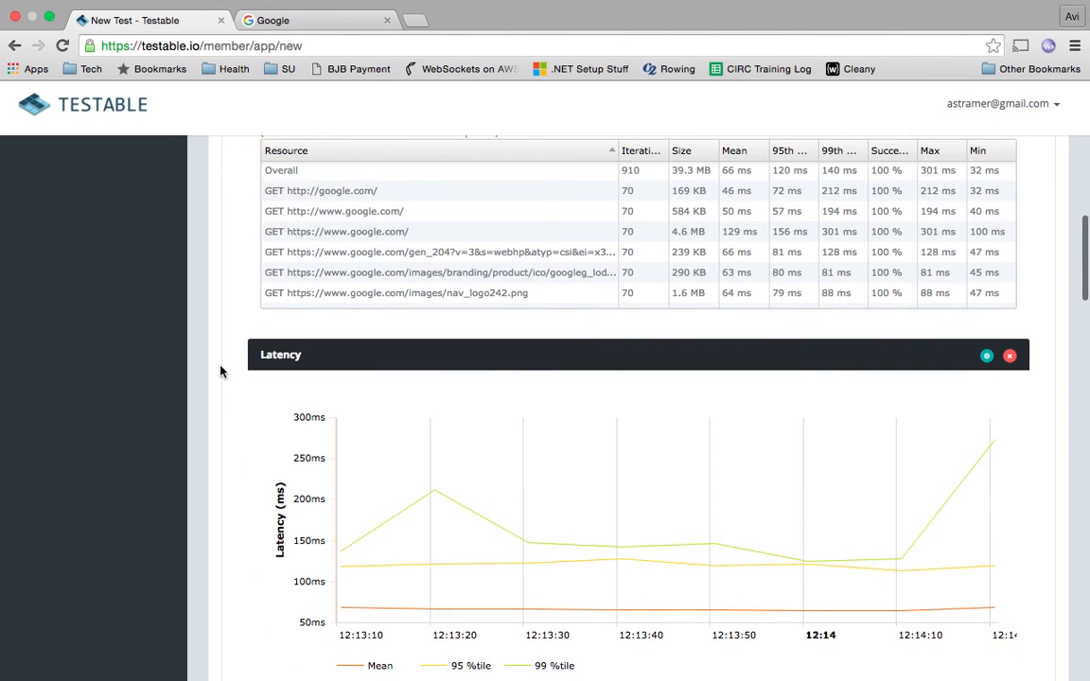
left_click(988, 358)
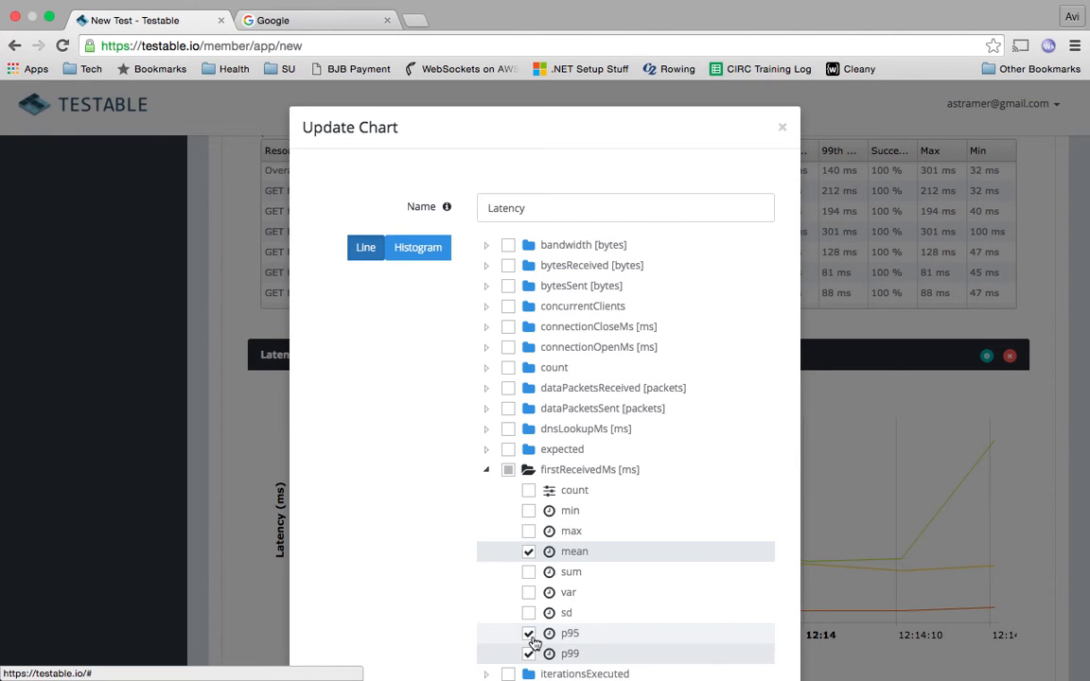
scroll(445, 554, "down", 3)
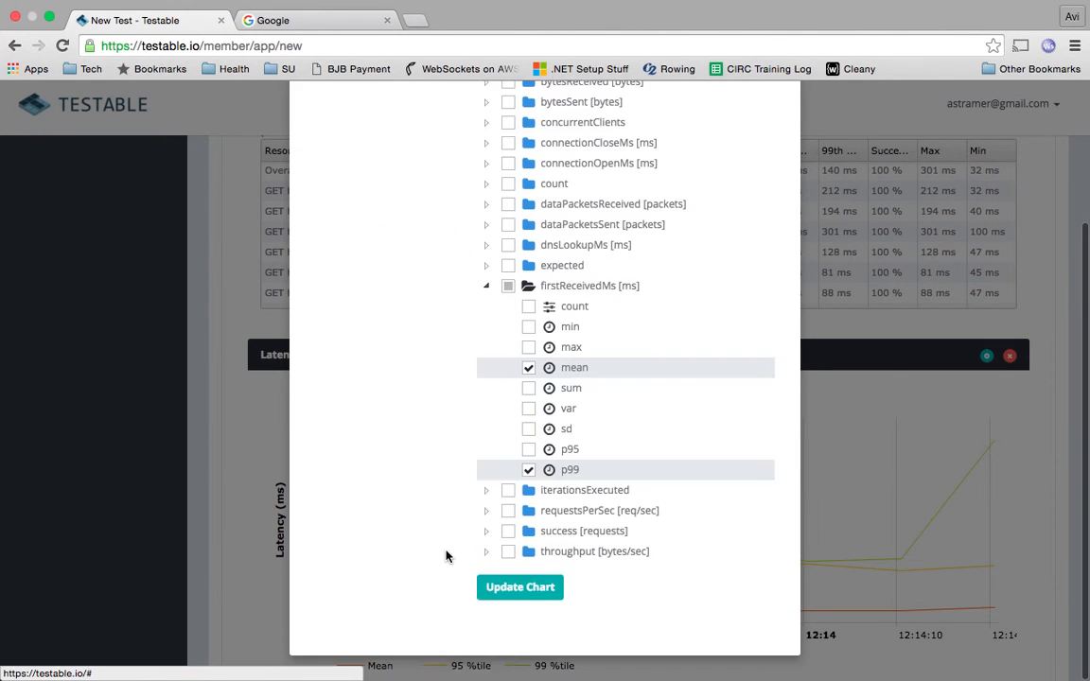
left_click(519, 590)
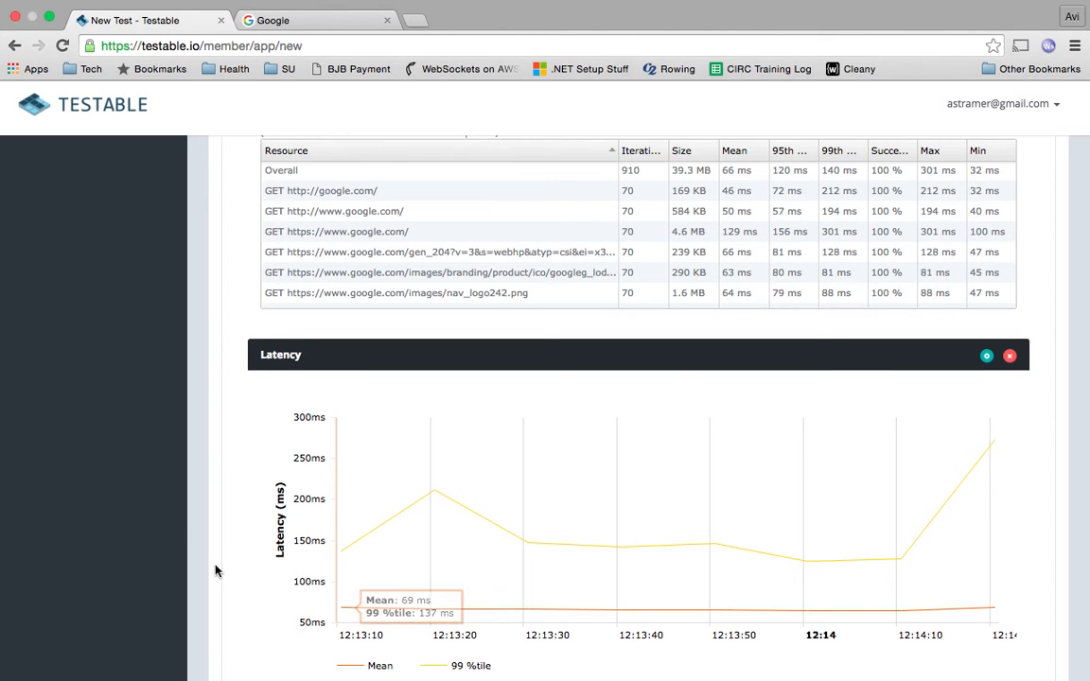
- Check the updated Latency chart and open the test case page from the results overview
scroll(211, 535, "down", 2)
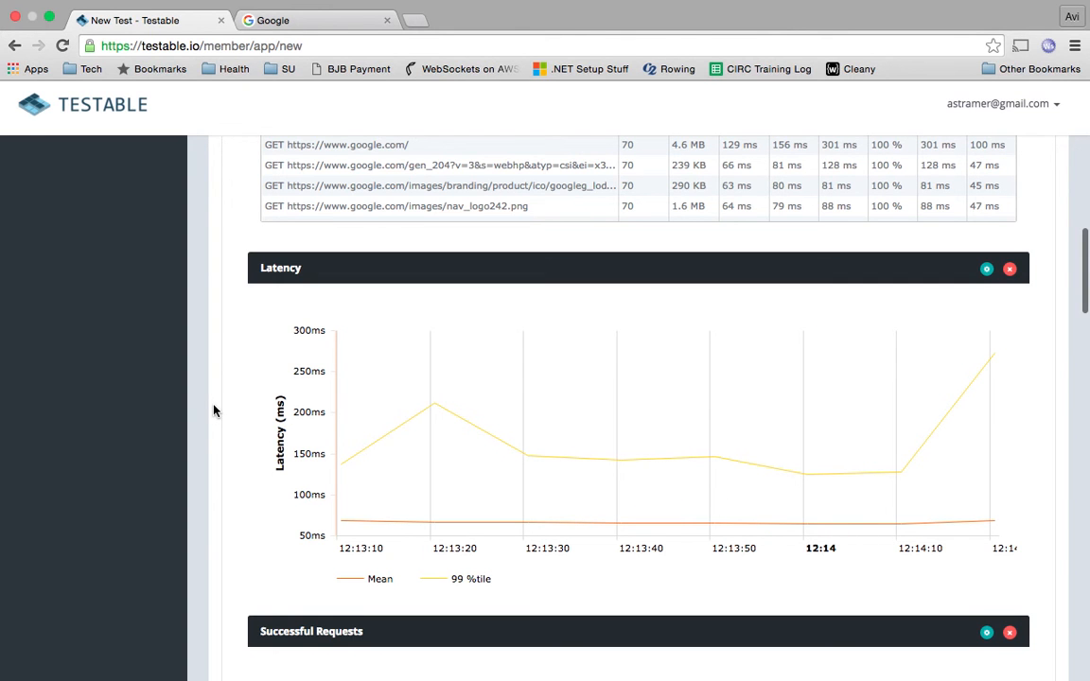
scroll(214, 409, "up", 15)
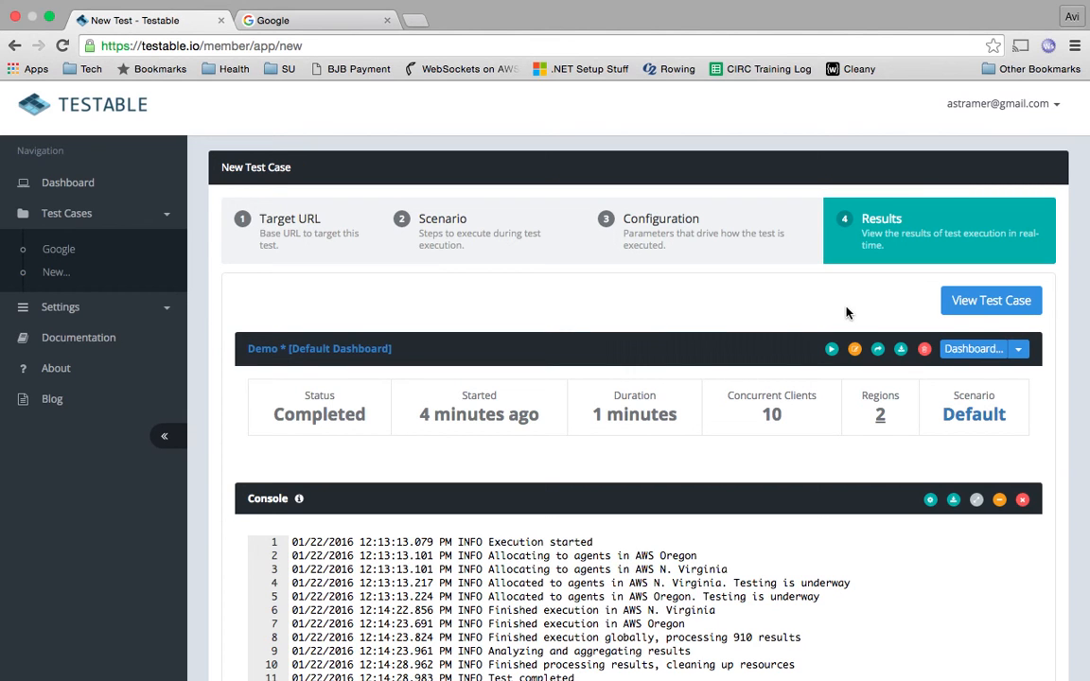
left_click(975, 310)
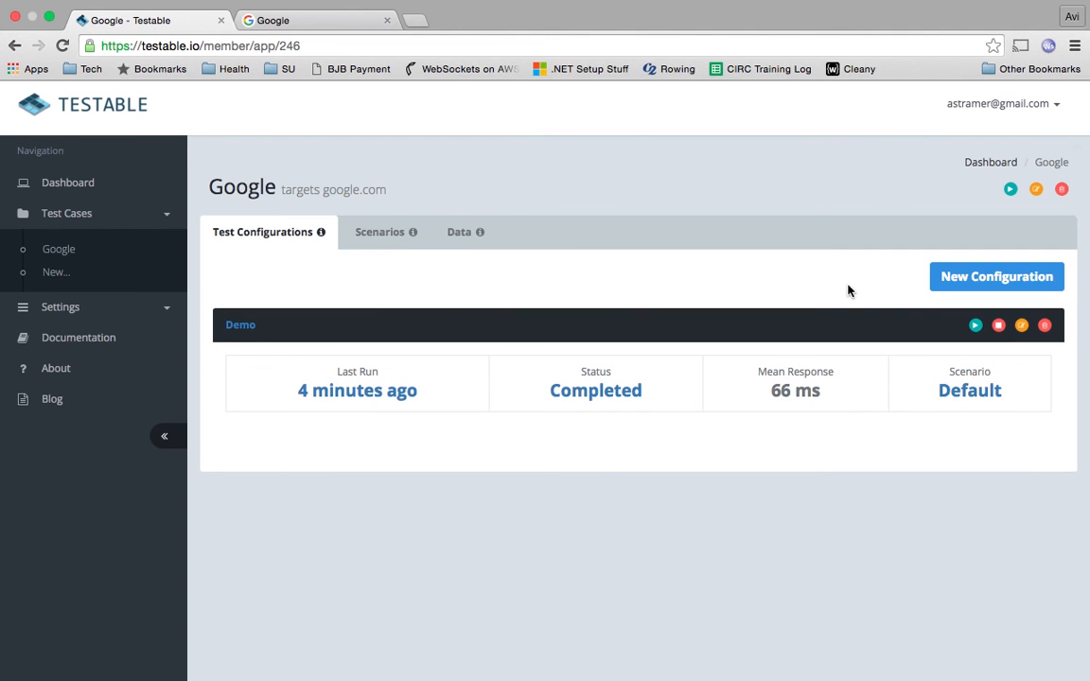
mouse_move(764, 673)
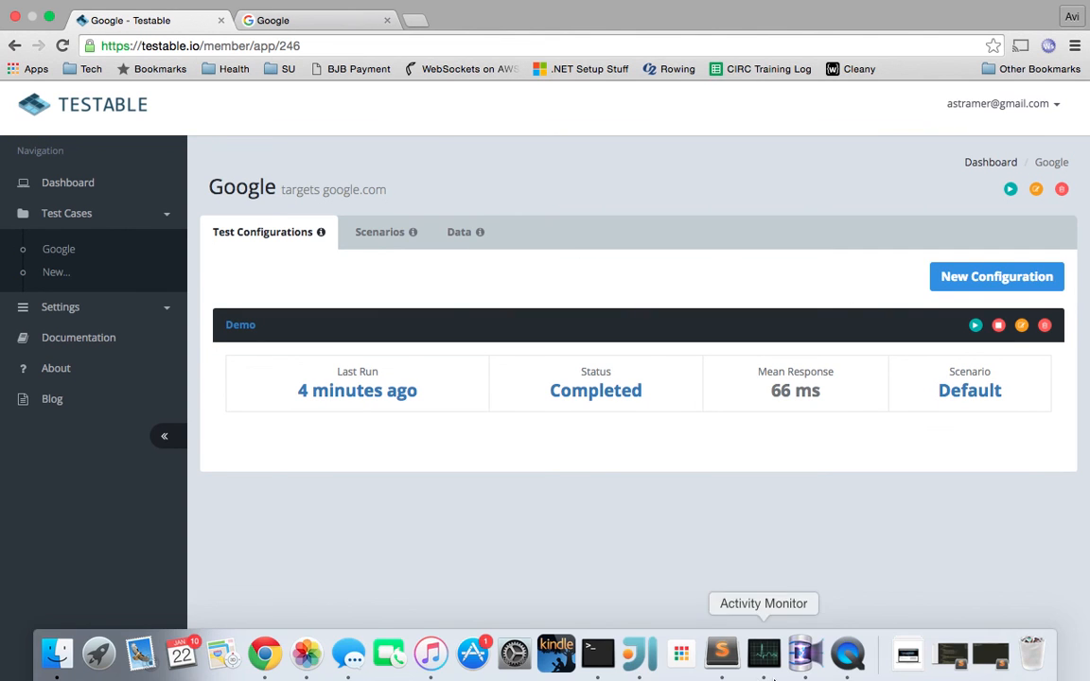